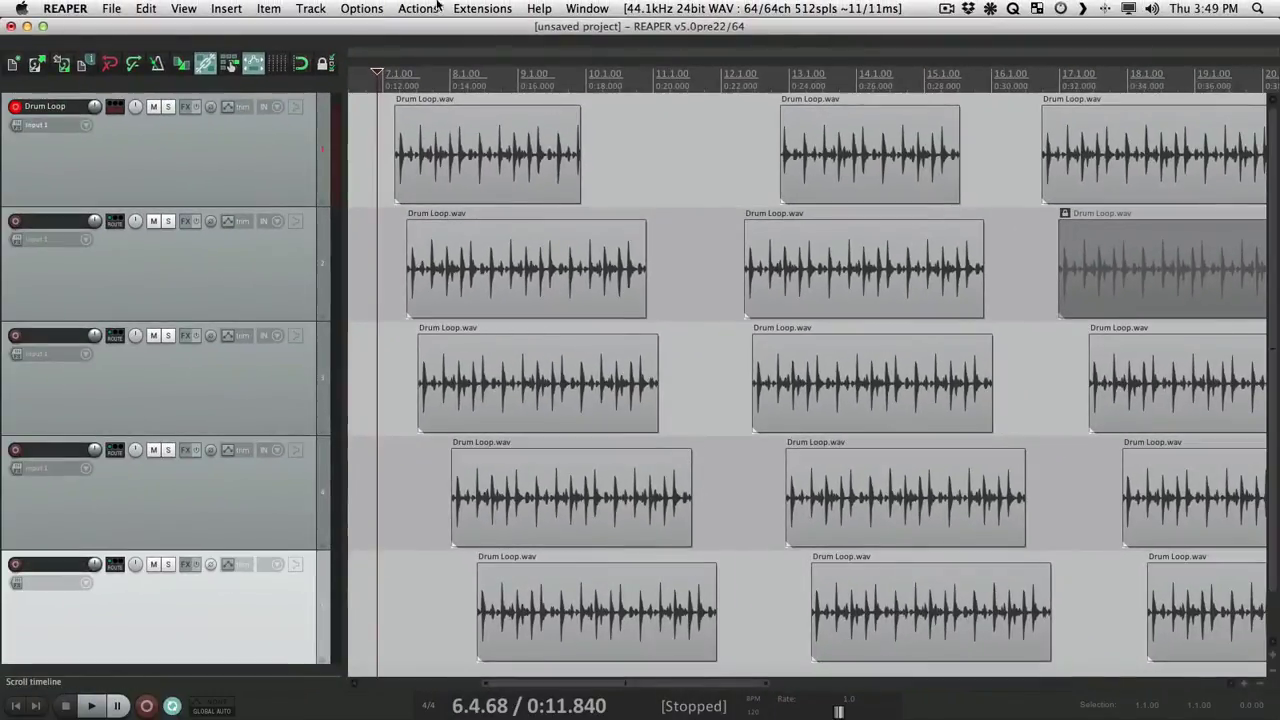
Enable 'Trim content behind media items when editing' from the Options menu
left_click(364, 8)
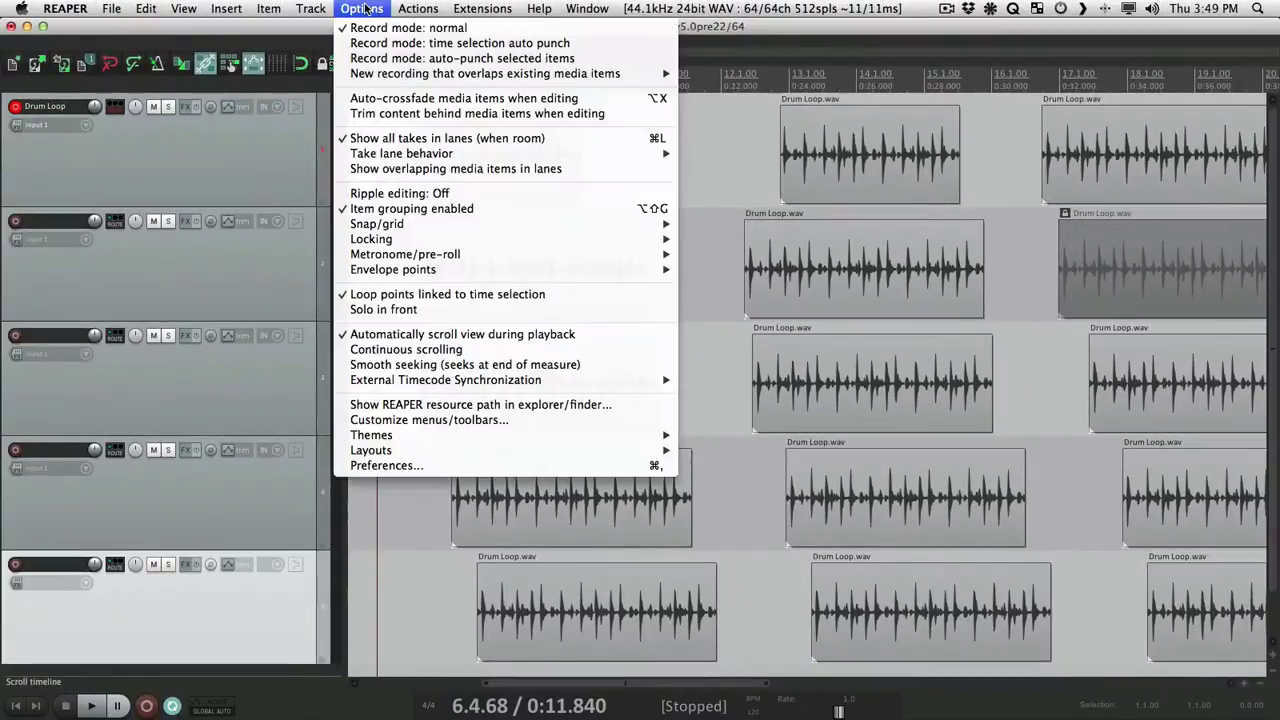
left_click(357, 118)
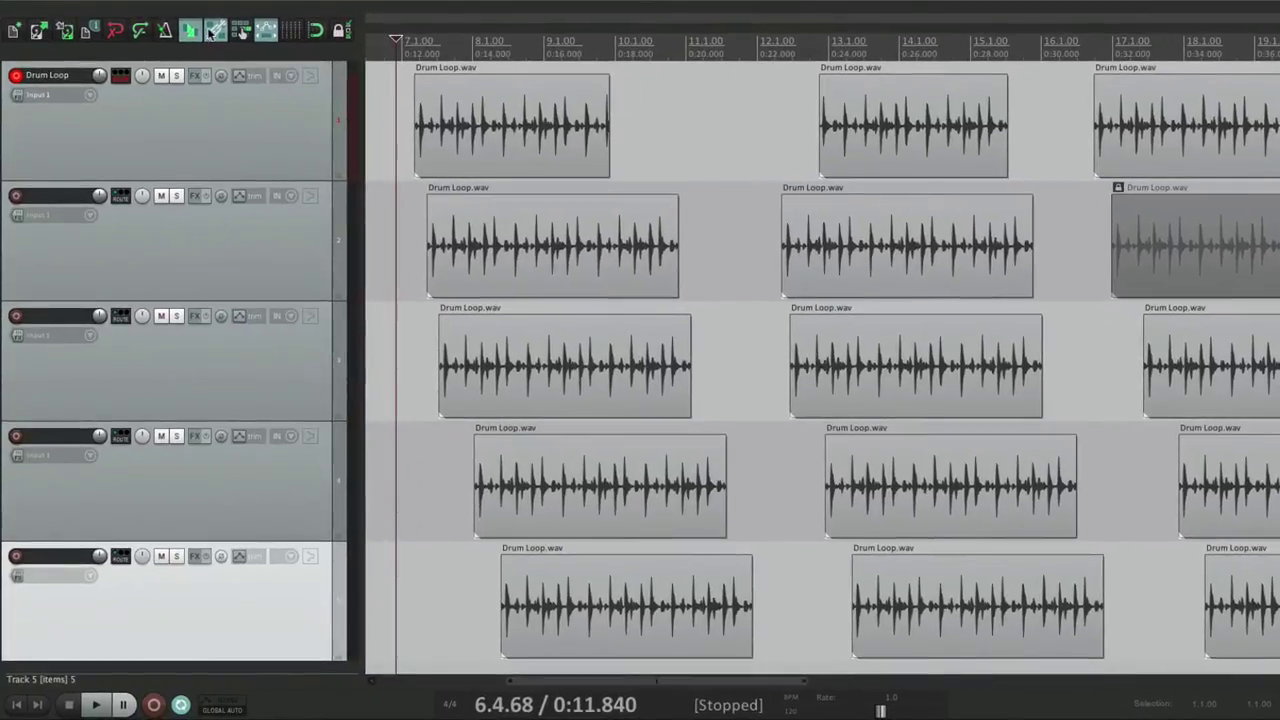
left_click(191, 32)
Slide track 1's second Drum Loop item left so it overlaps the first item
left_click_drag(848, 112, 551, 143)
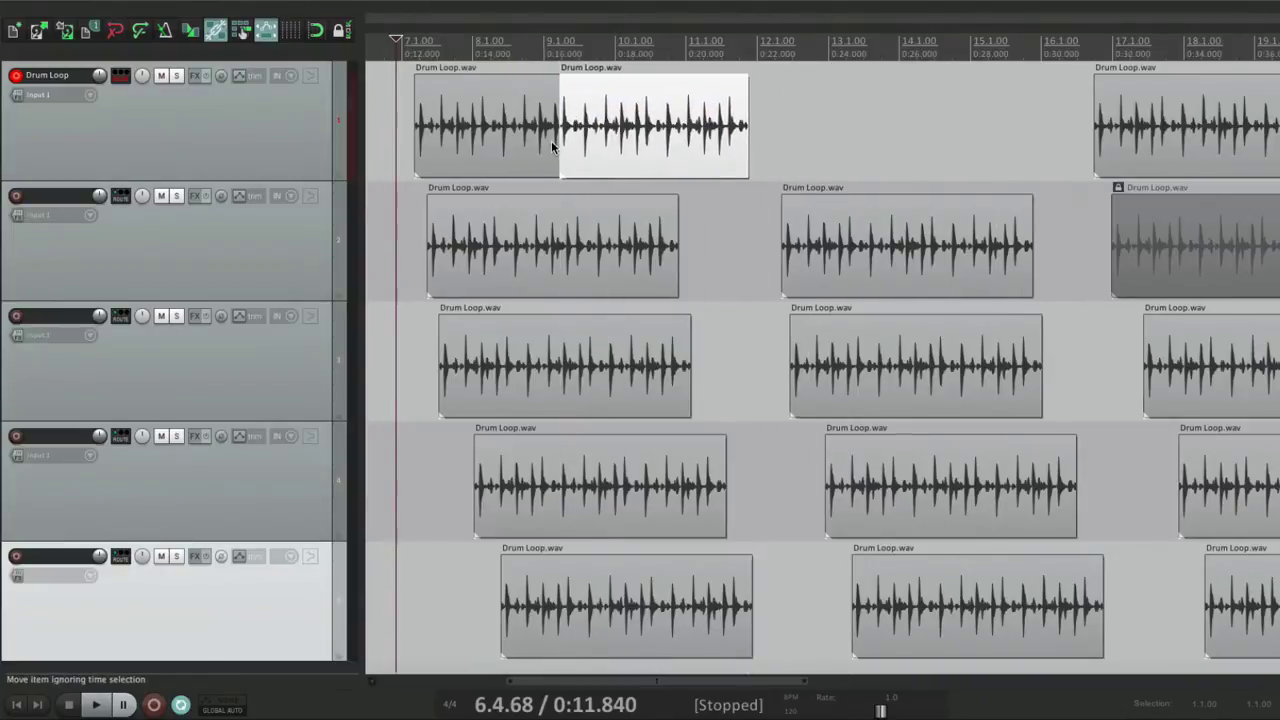
scroll(551, 141, "up", 5)
scroll(551, 141, "up", 3)
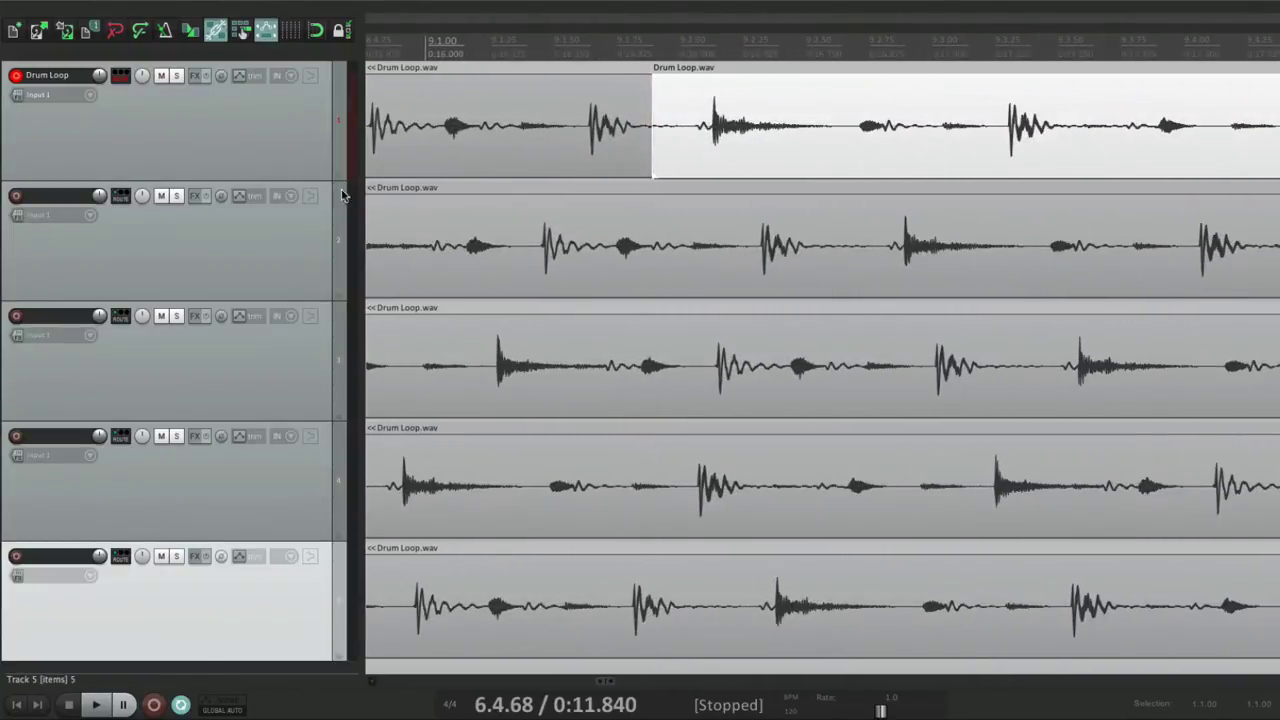
Enlarge track 1 and trim the item's start to 9.2.04 / 0:16.519 with a 0.3.72 offset
left_click_drag(335, 184, 326, 484)
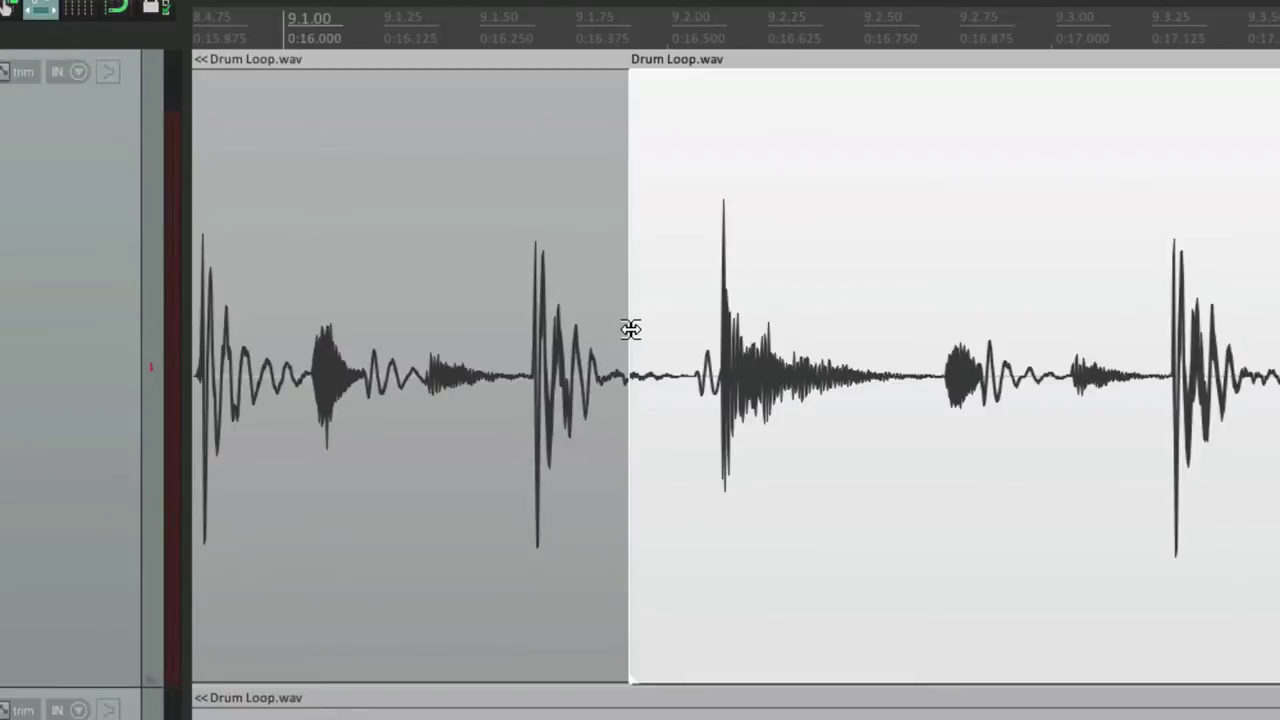
left_click_drag(634, 329, 669, 375)
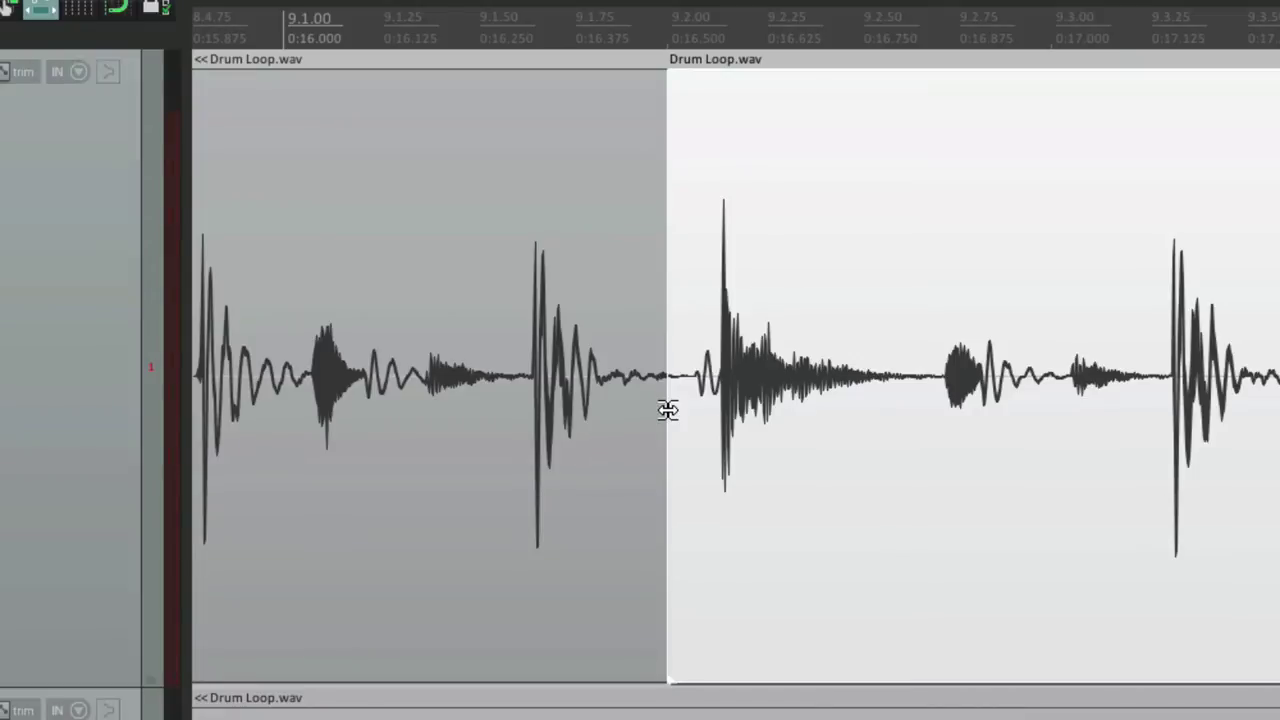
left_click_drag(664, 410, 683, 461)
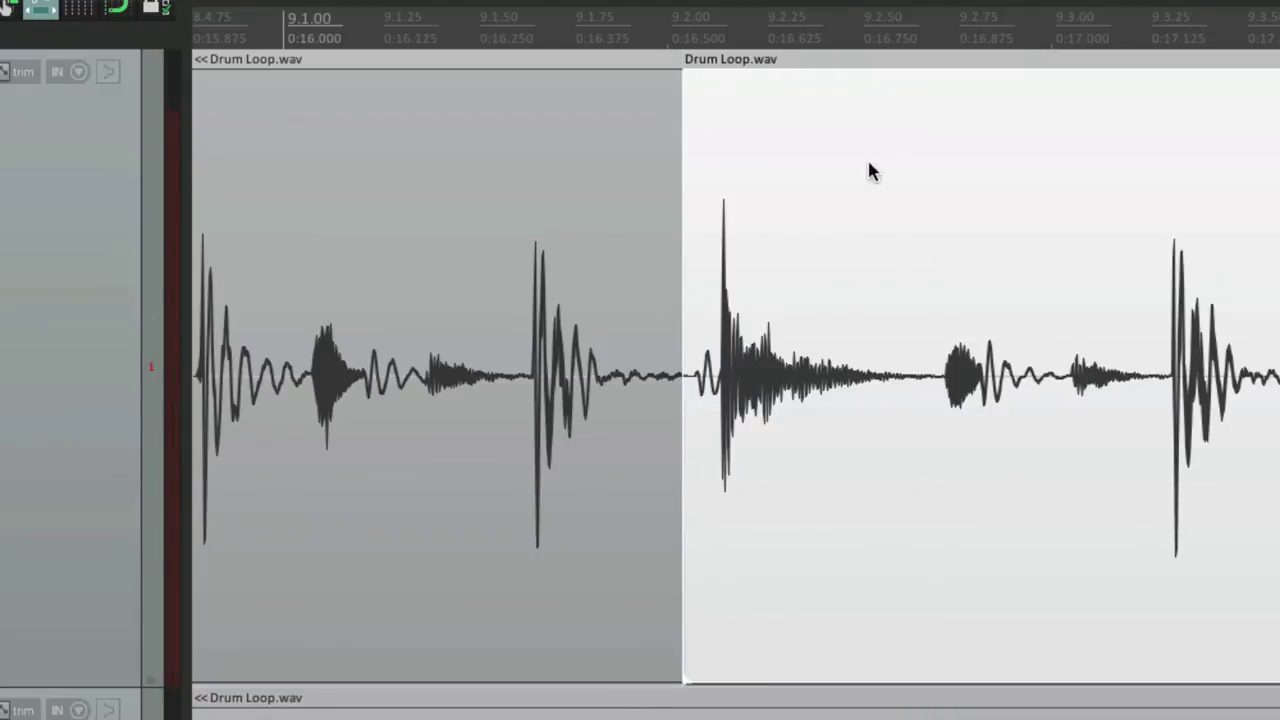
Move the shared edge with nothing selected, then enable 'Allow dual trim only if both items are selected'
key("Escape")
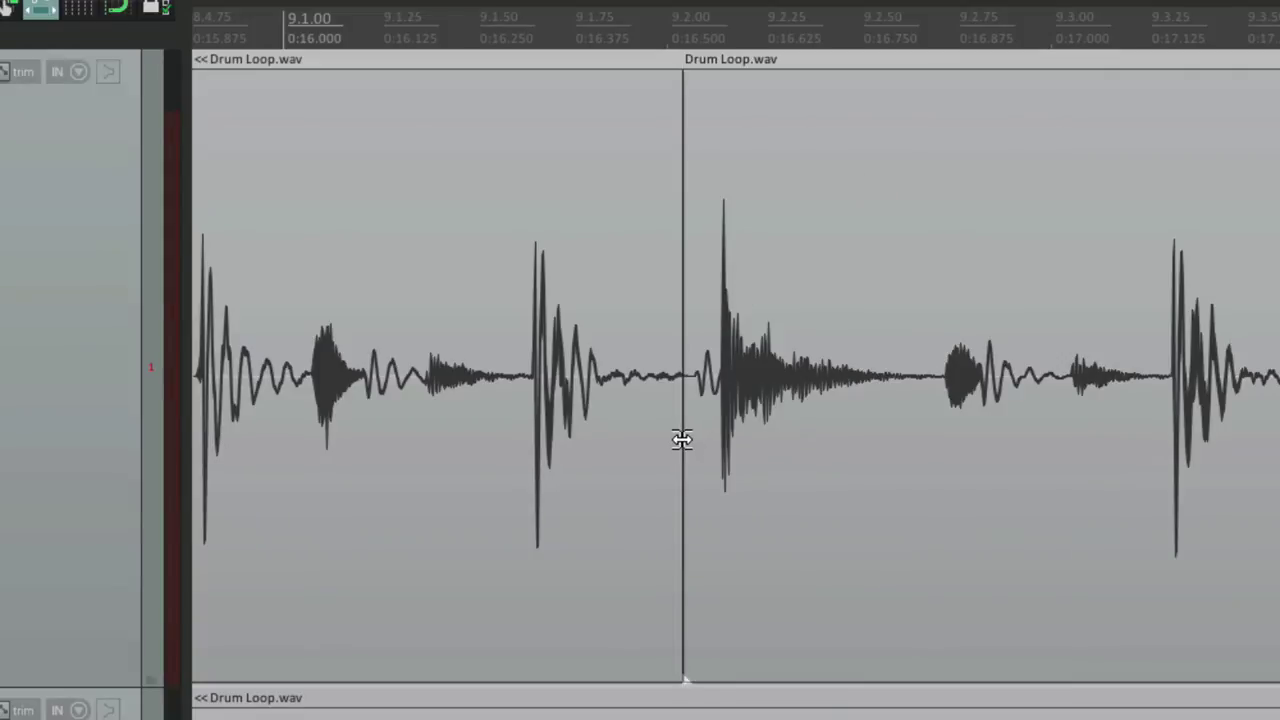
left_click_drag(681, 440, 650, 473)
key("super+comma")
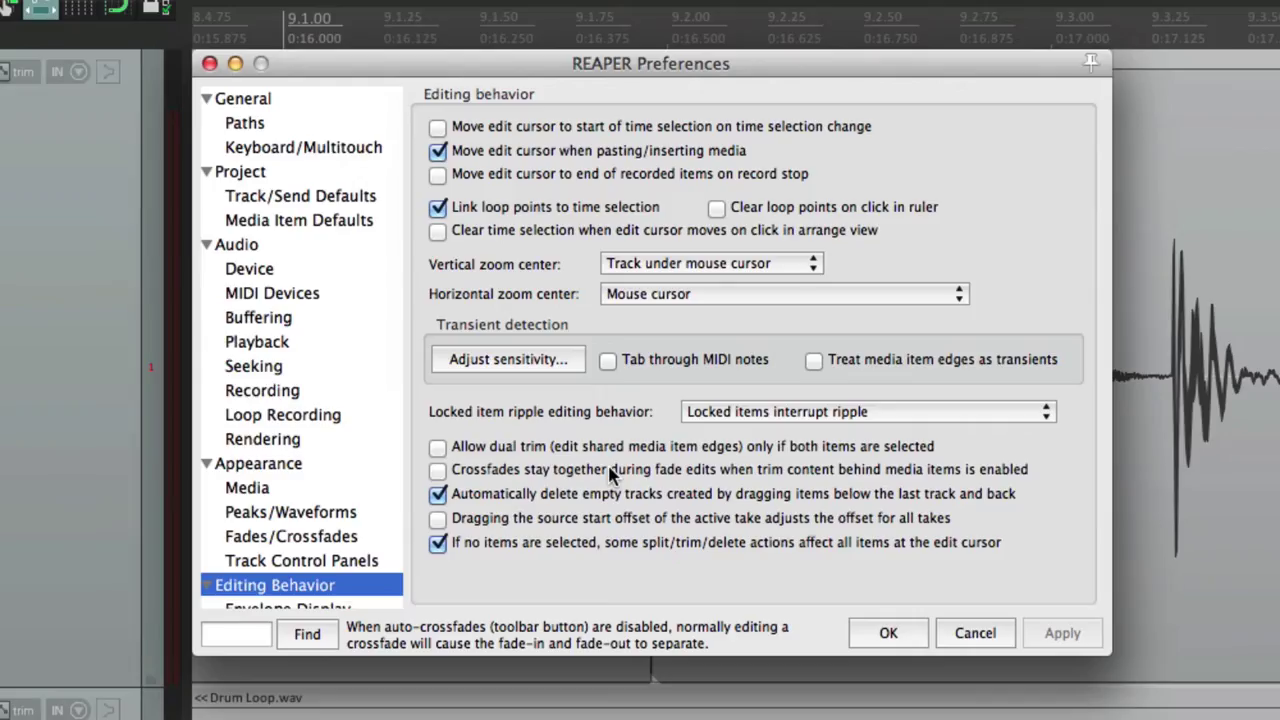
left_click(439, 448)
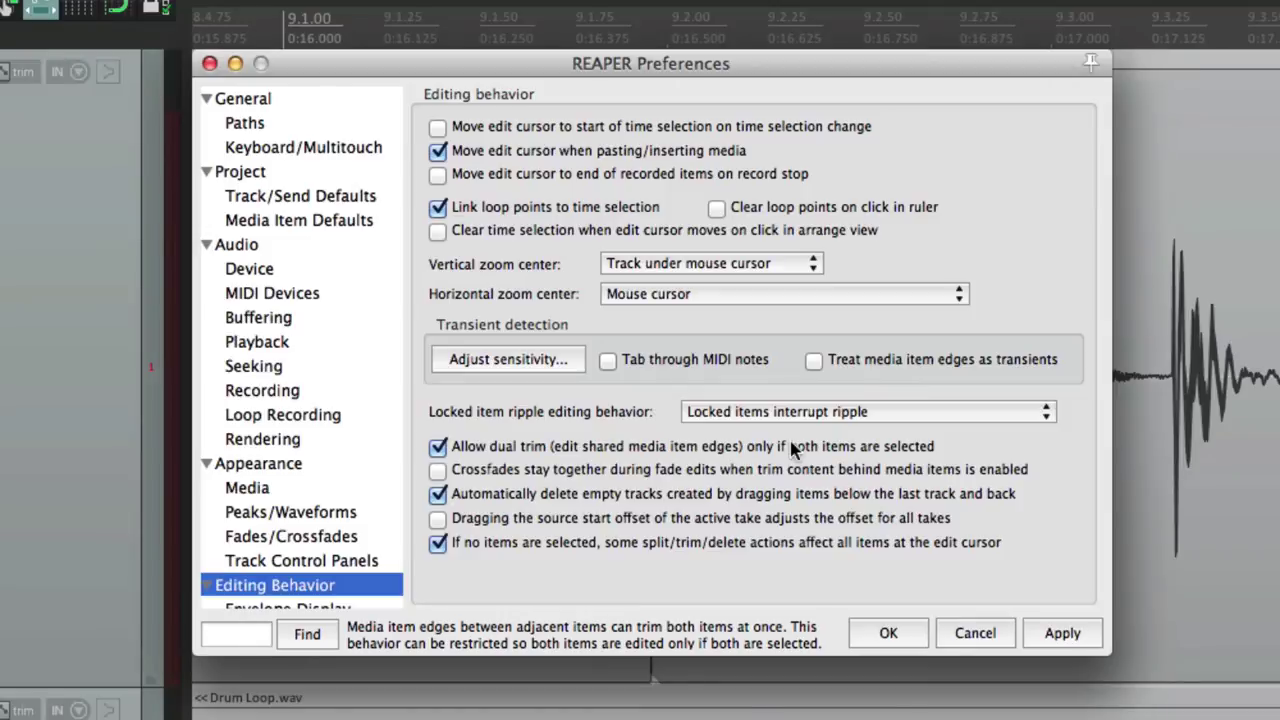
key("Return")
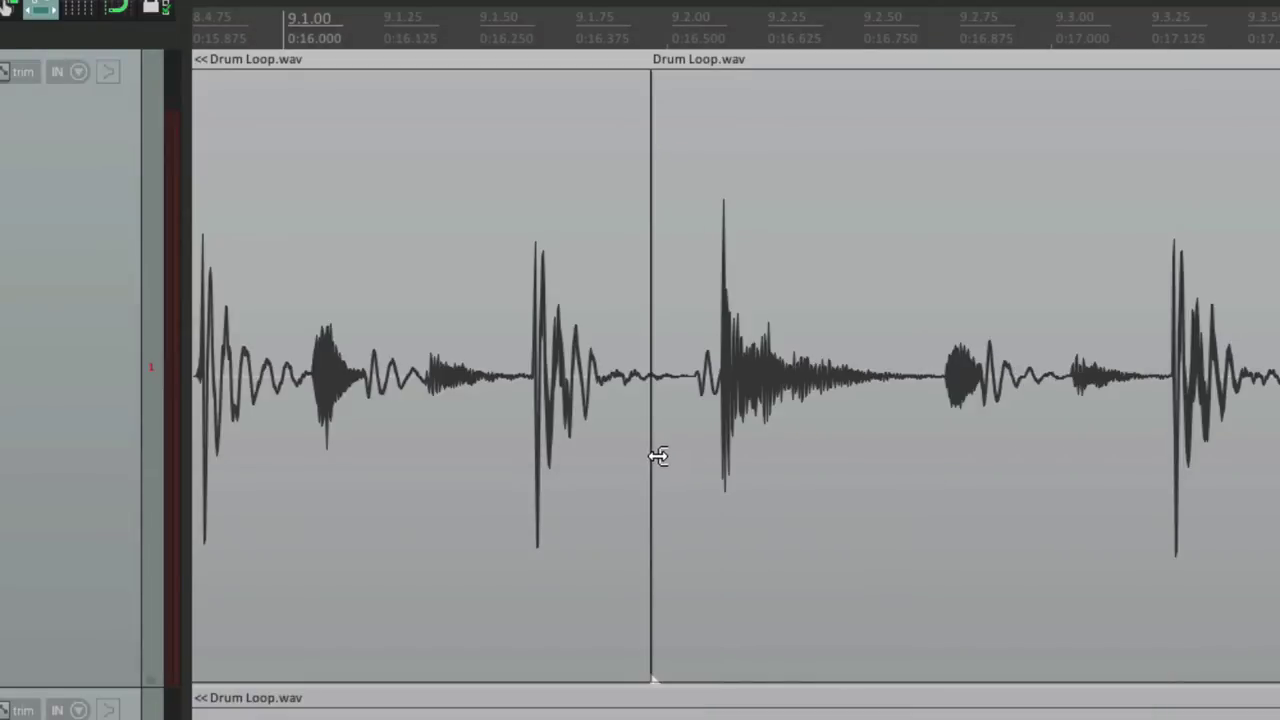
Drag the boundary with items unselected, then with both selected, ending near 9.2.00 / 0:16.5
left_click_drag(641, 463, 618, 552)
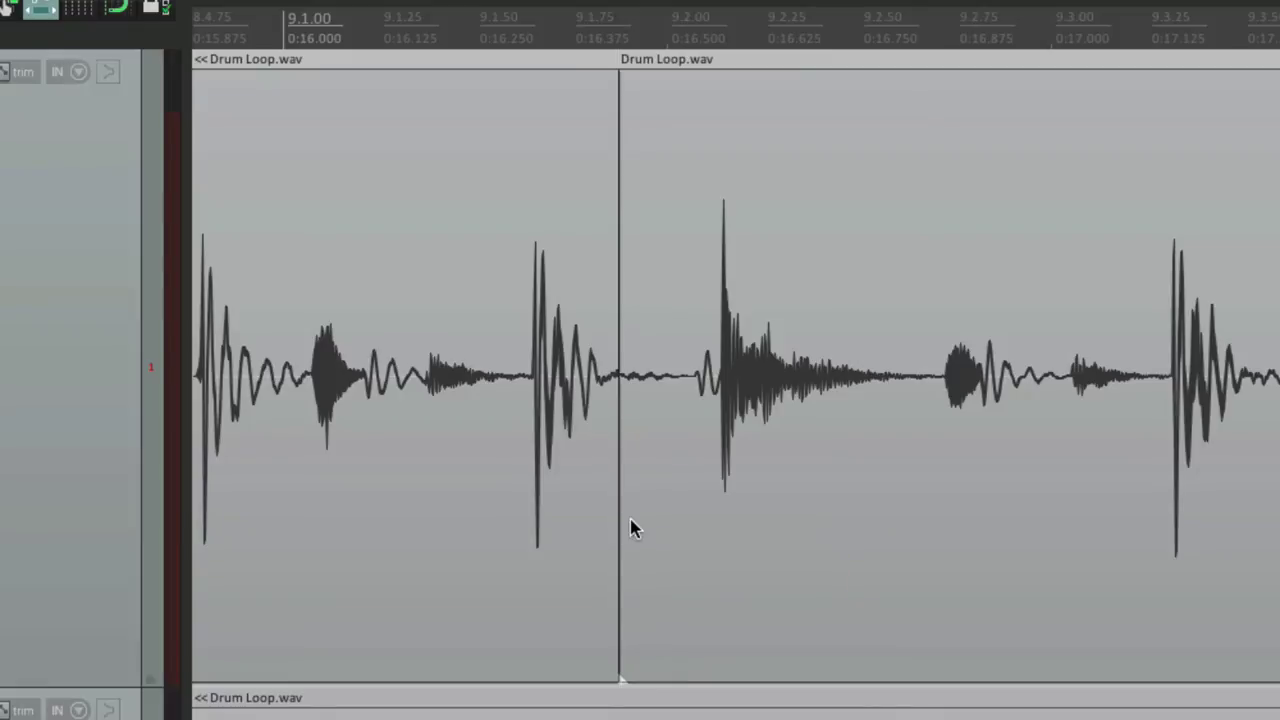
double_click(15, 226)
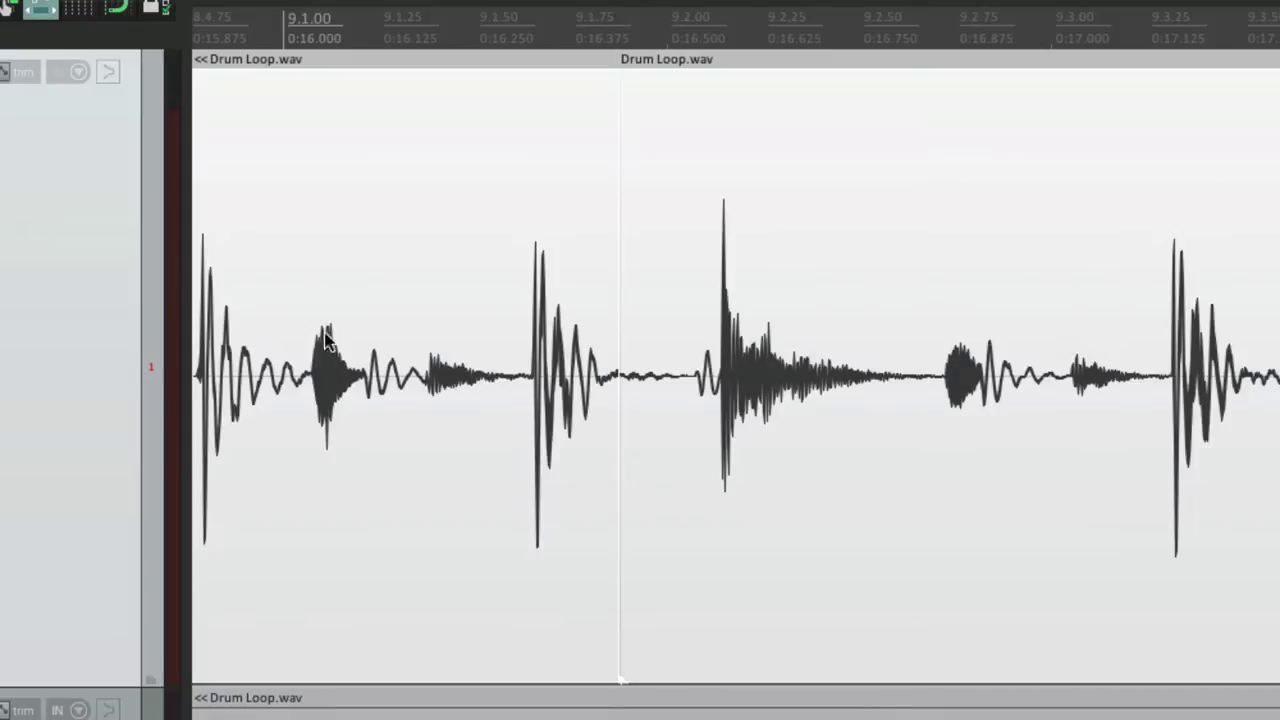
left_click_drag(618, 452, 663, 480)
left_click(366, 263)
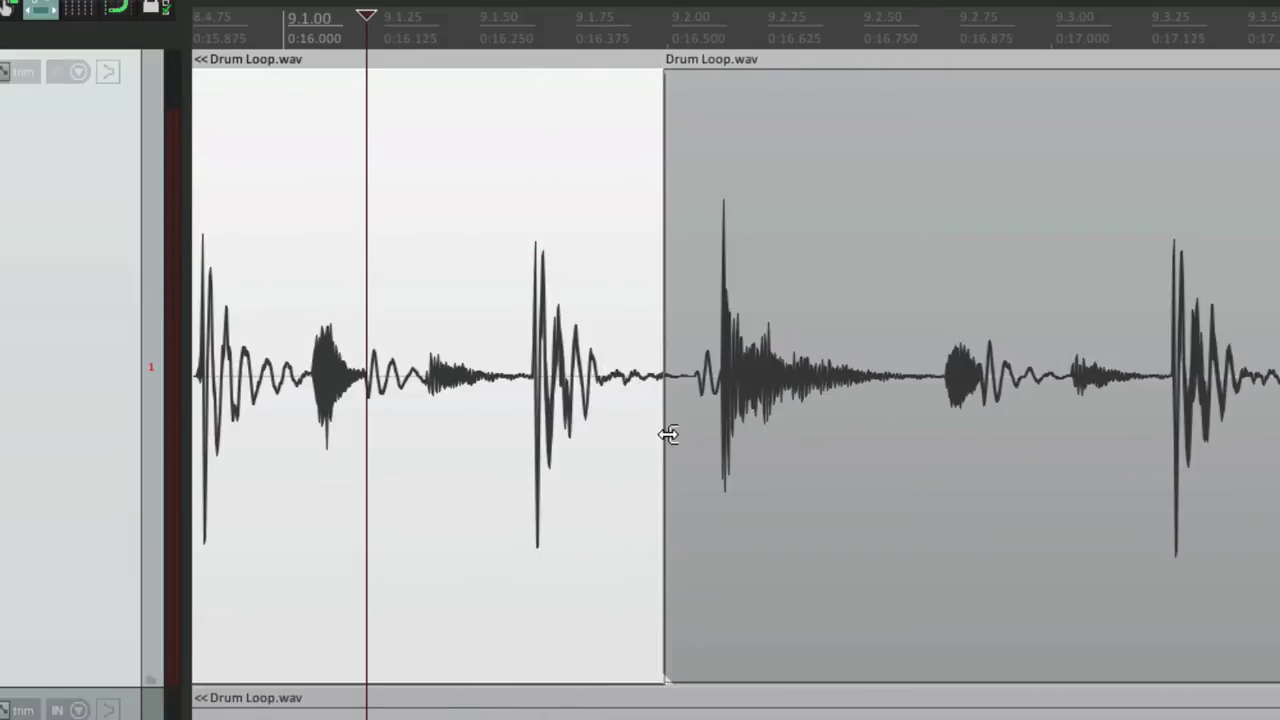
left_click(594, 192, "ctrl")
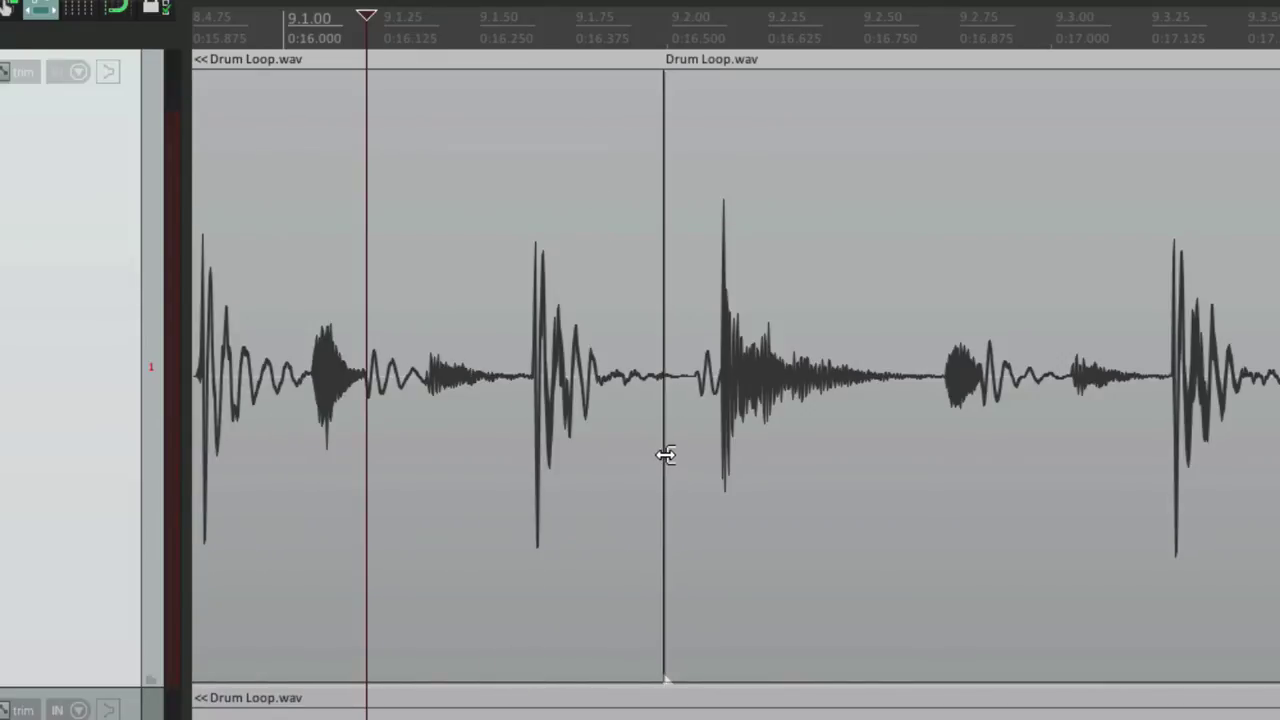
Uncheck the both-selected dual-trim option and trim the later item's start to 9.2.02 / 0:16.507
key("super+comma")
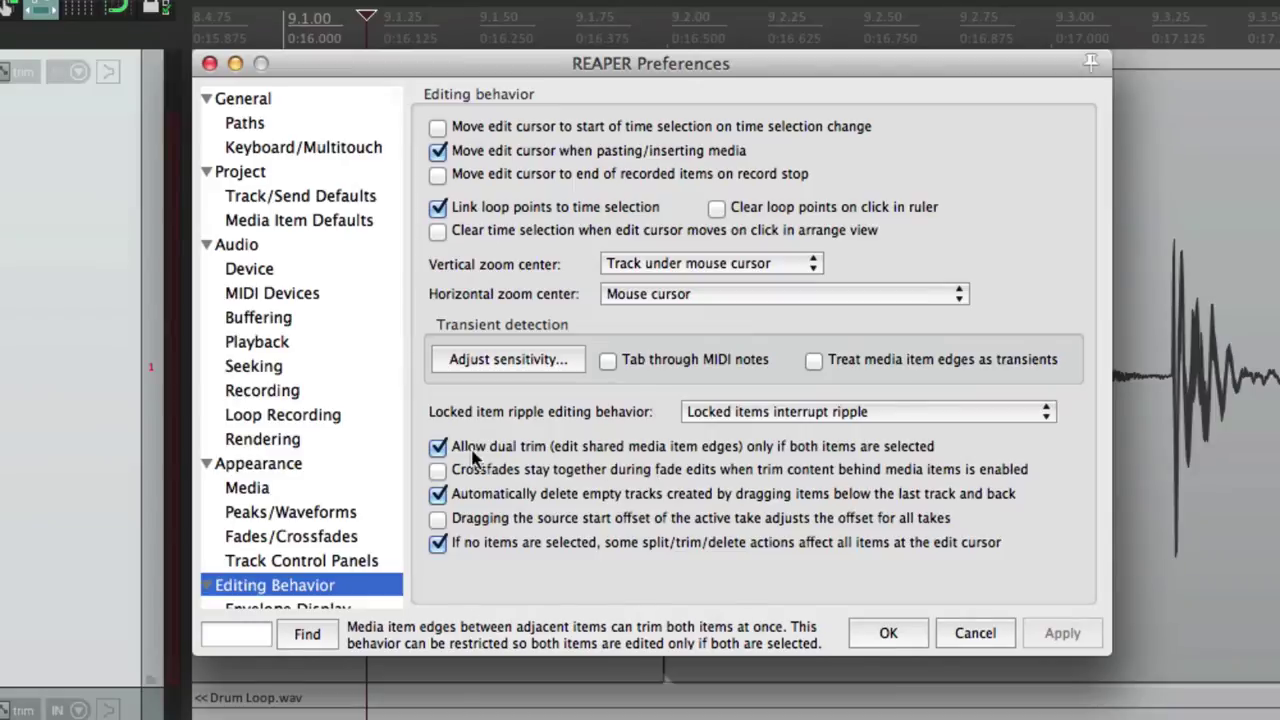
left_click(438, 447)
key("Return")
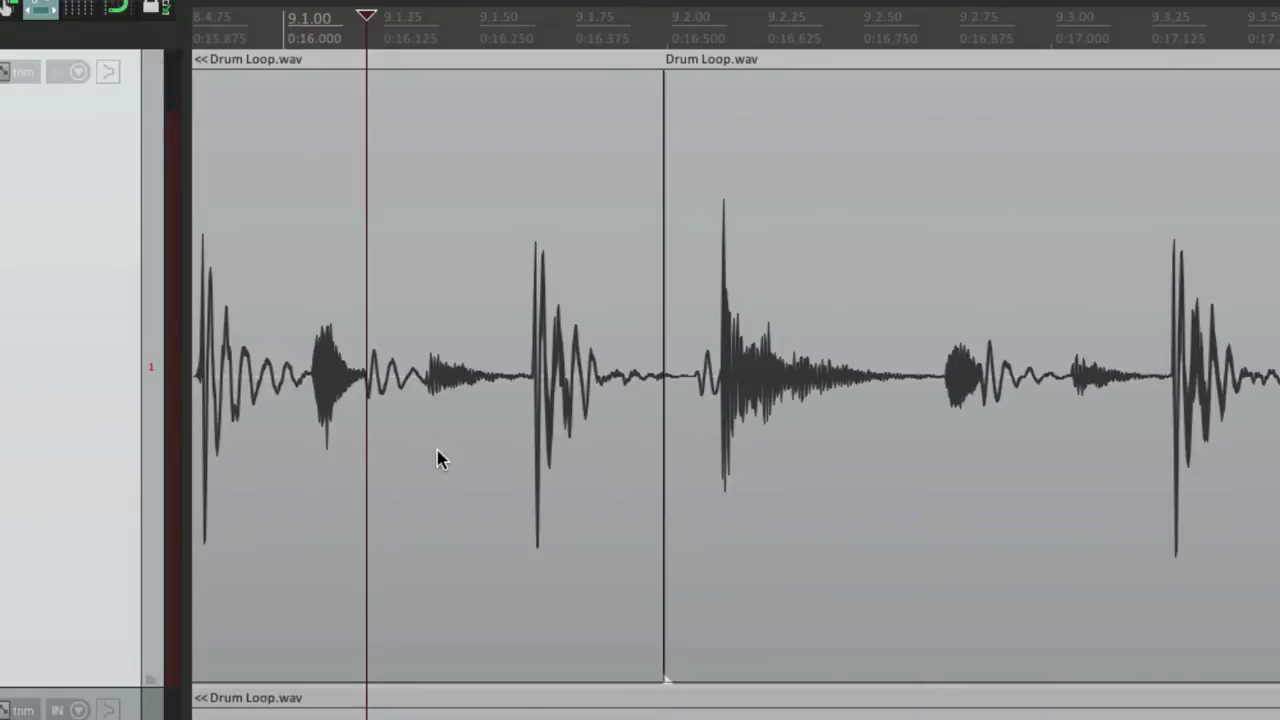
left_click_drag(665, 473, 655, 521)
key("super+comma")
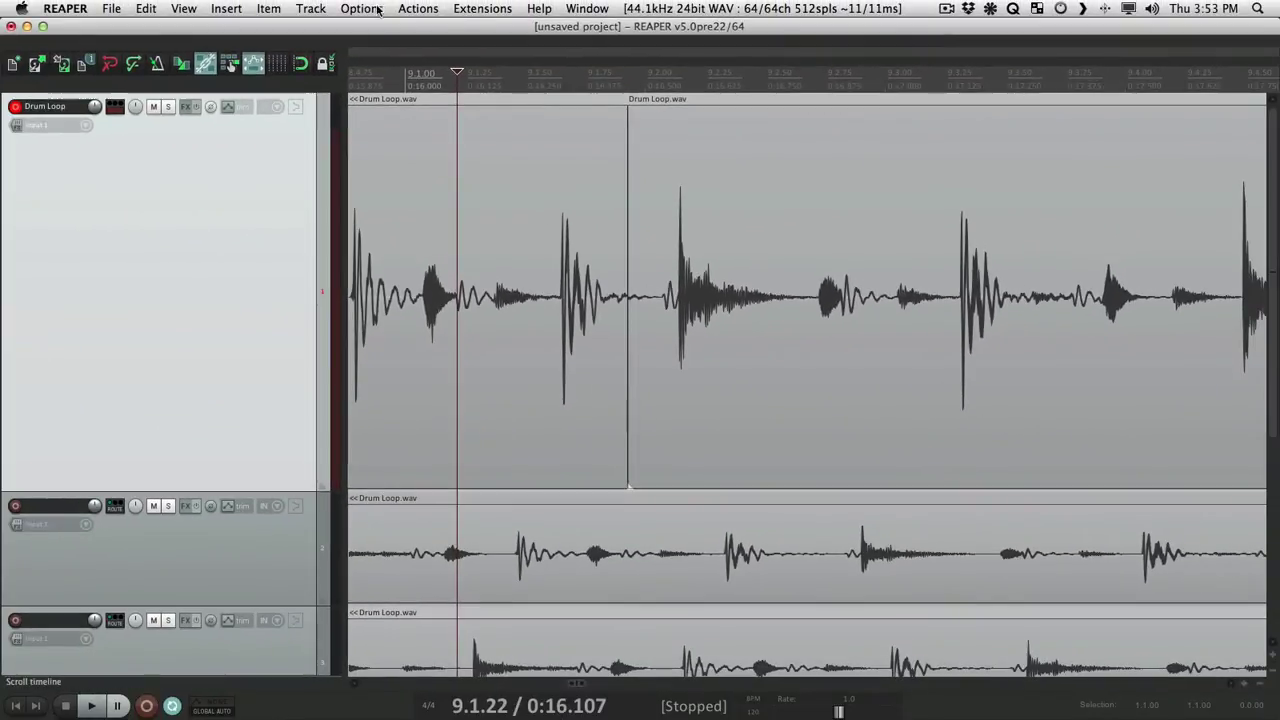
Drag the split edge so the two Drum Loop items overlap into a crossfade
left_click(361, 8)
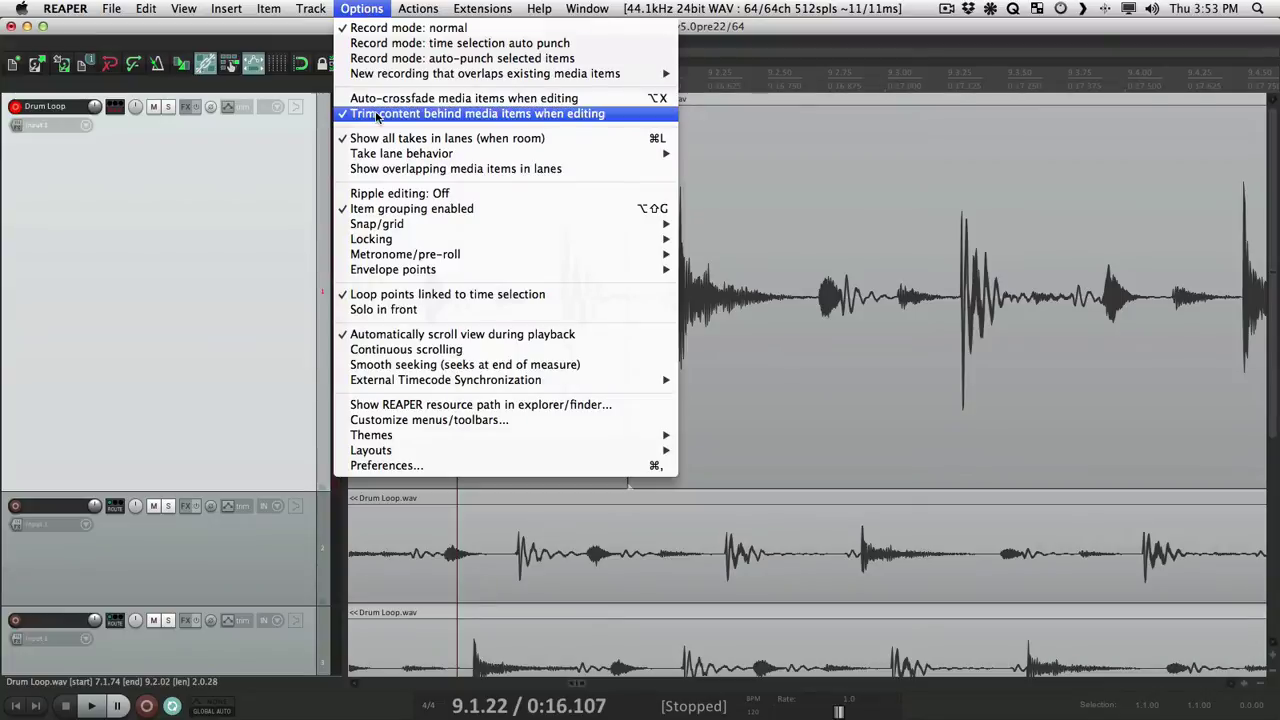
left_click(365, 8)
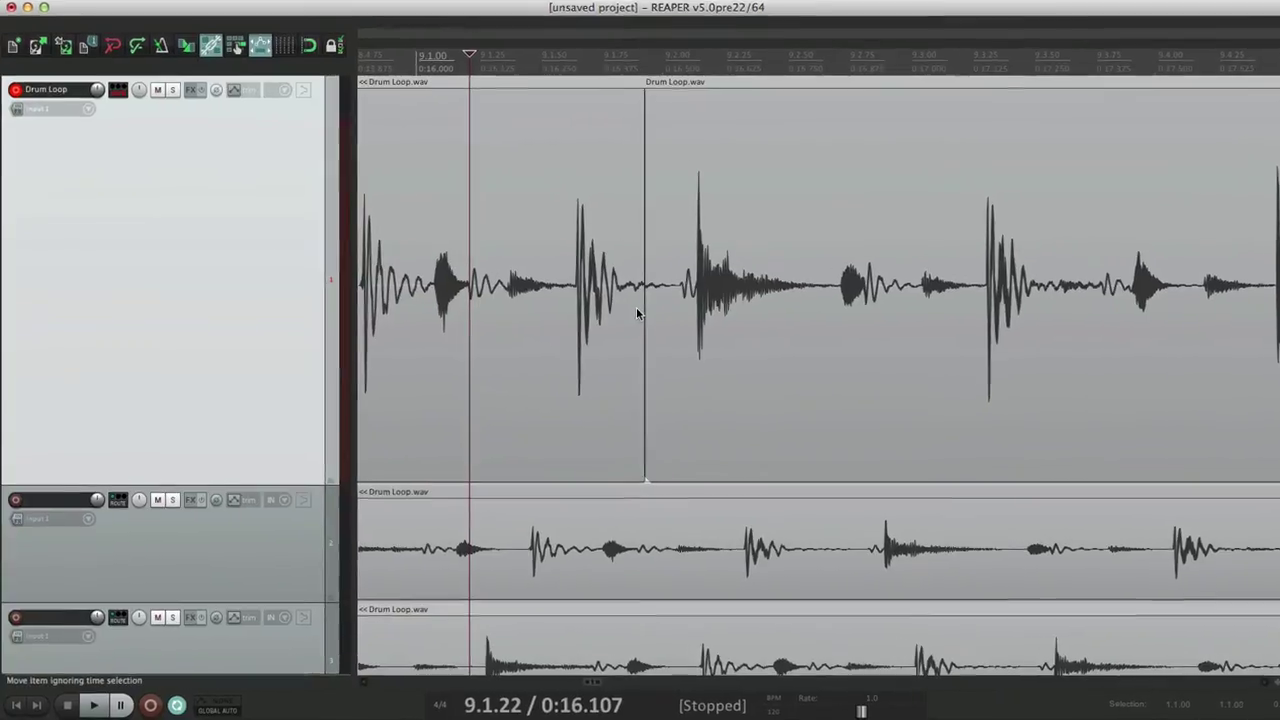
left_click_drag(646, 314, 921, 337)
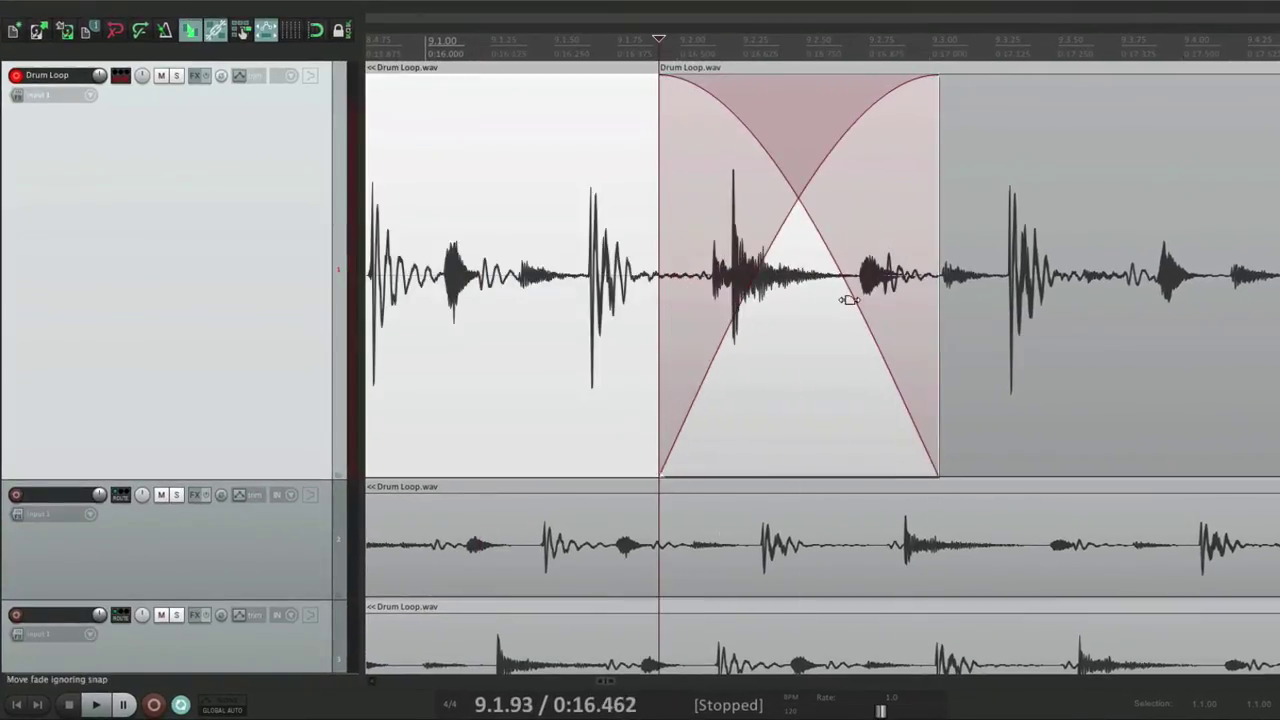
Select both items and set the crossfade to about 0:00.513 fade-in and 0:00.583 fade-out
left_click(404, 262)
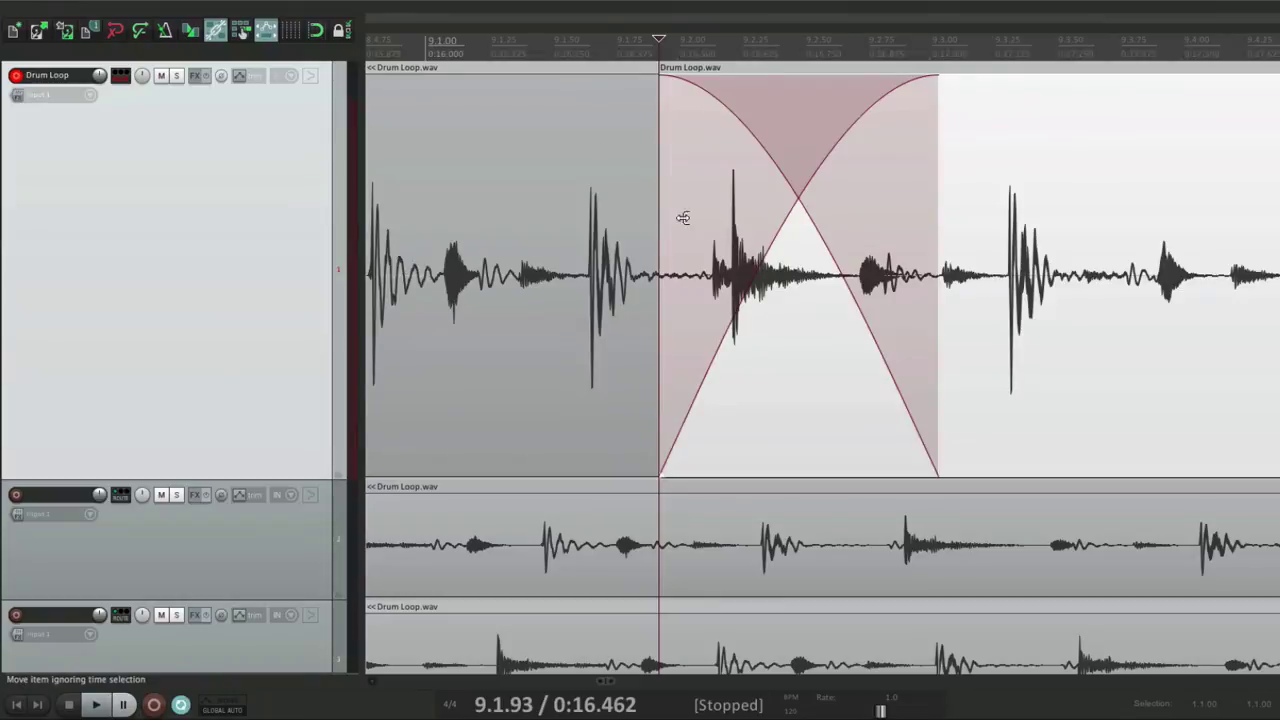
left_click(978, 188, "ctrl")
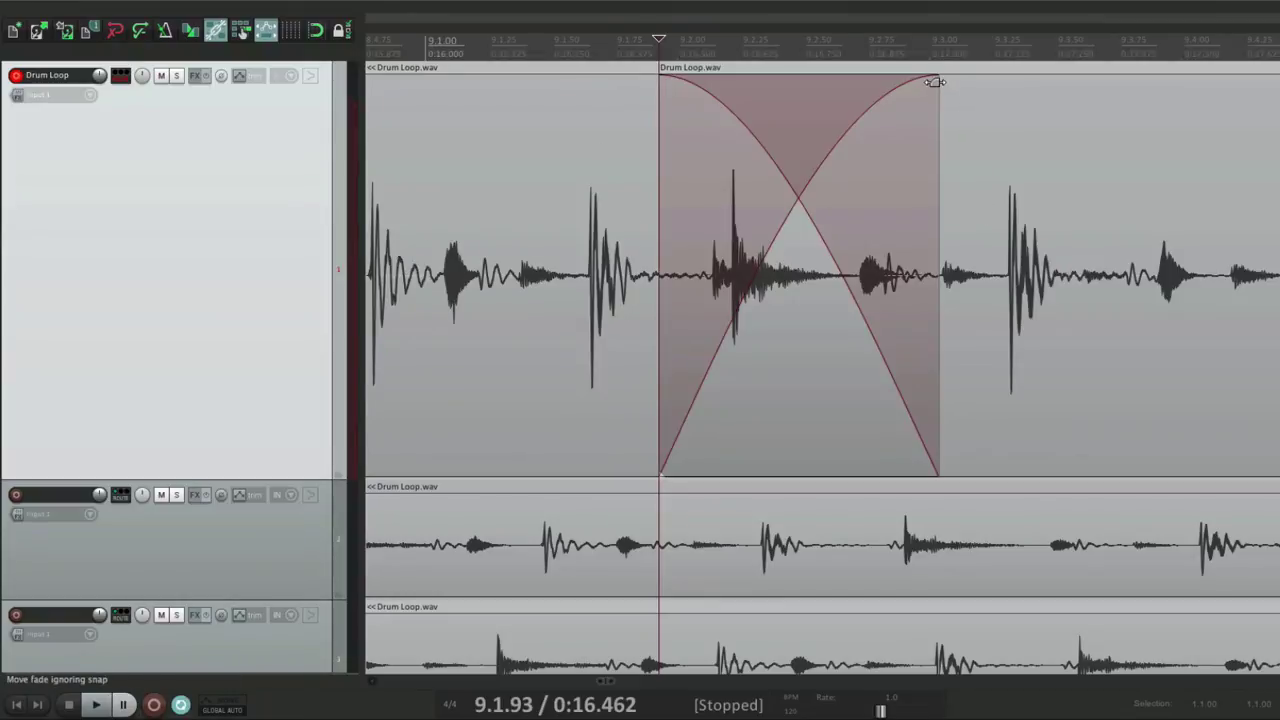
left_click_drag(933, 82, 910, 178)
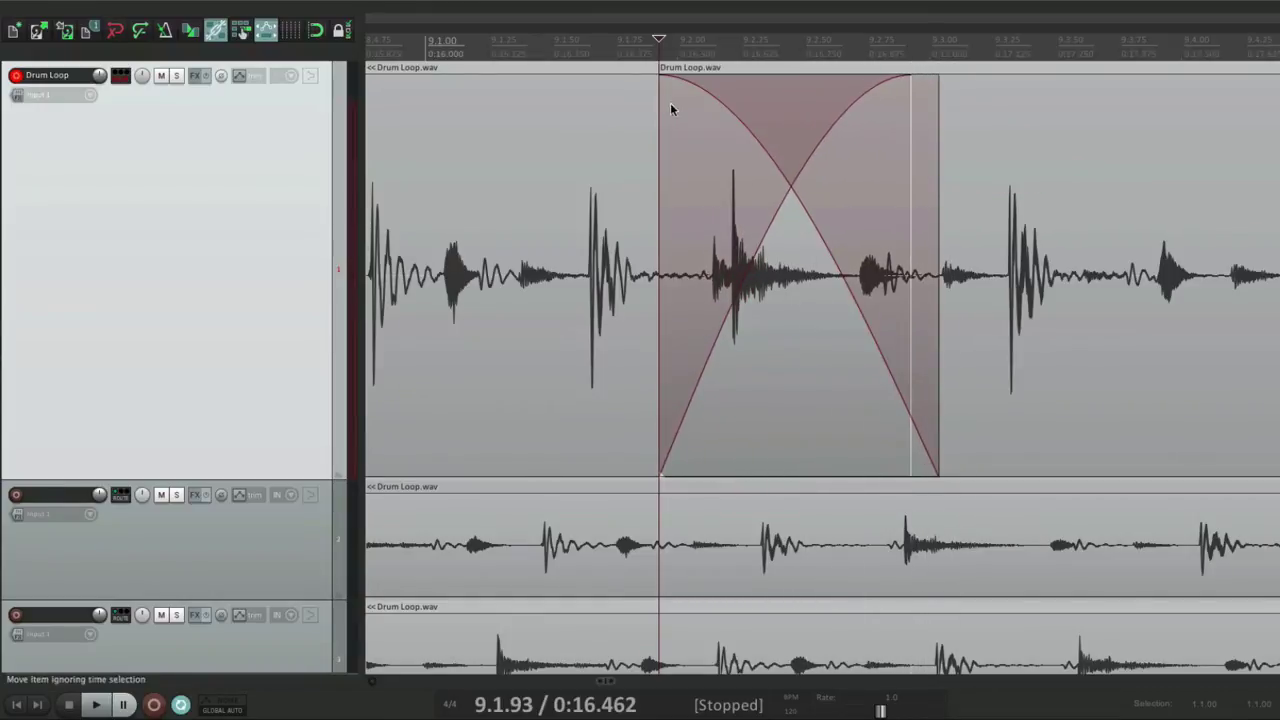
left_click_drag(660, 86, 647, 155)
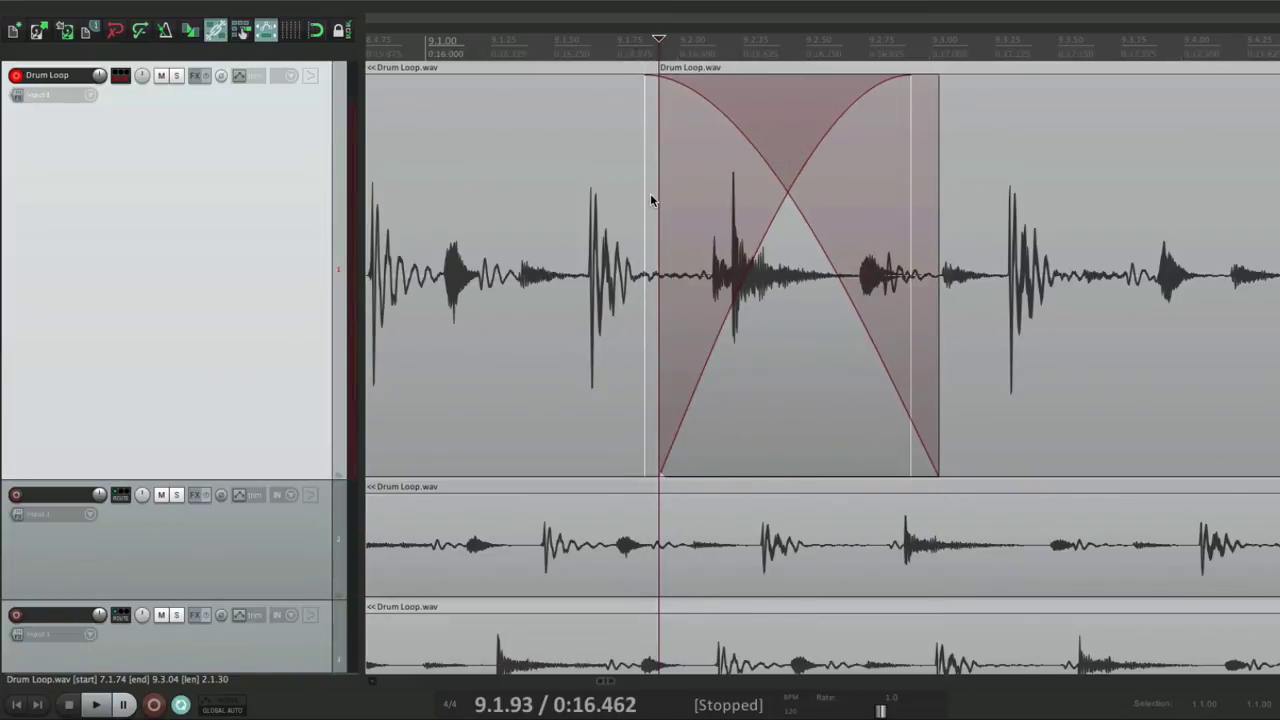
Turn on 'Crossfades stay together during fade edits' and lengthen the crossfade as one unit
key("super+comma")
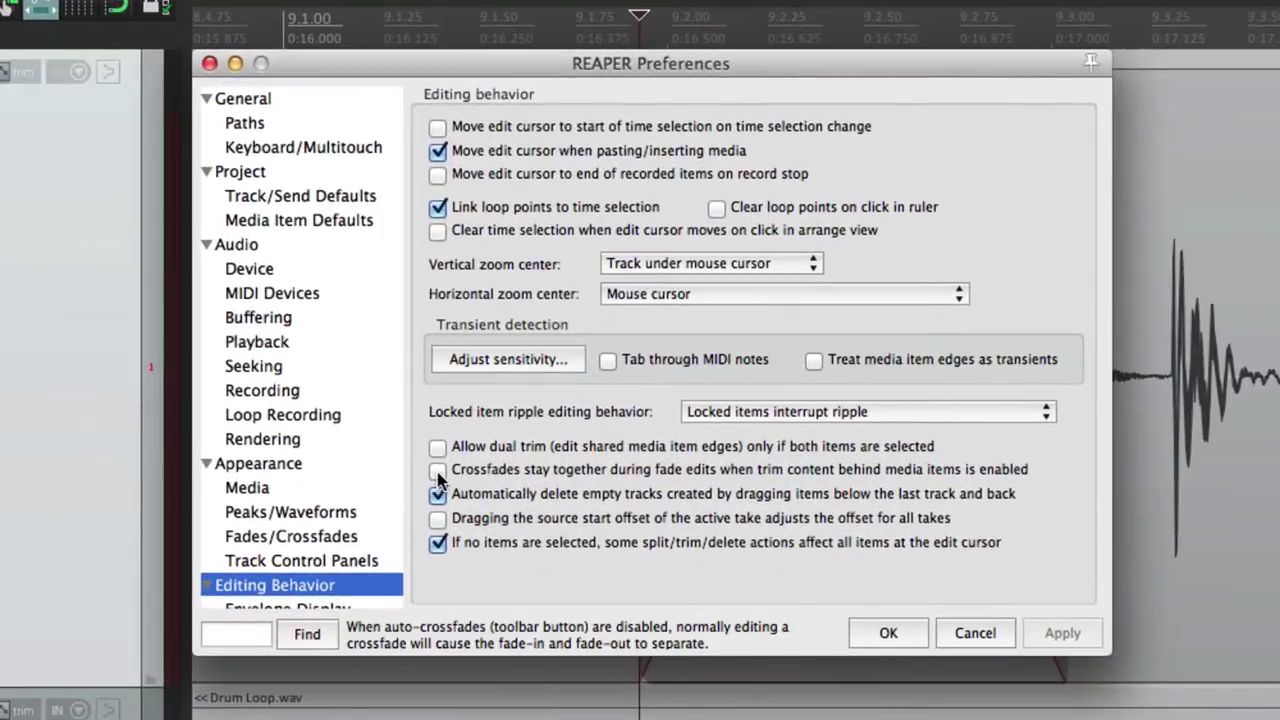
left_click(438, 471)
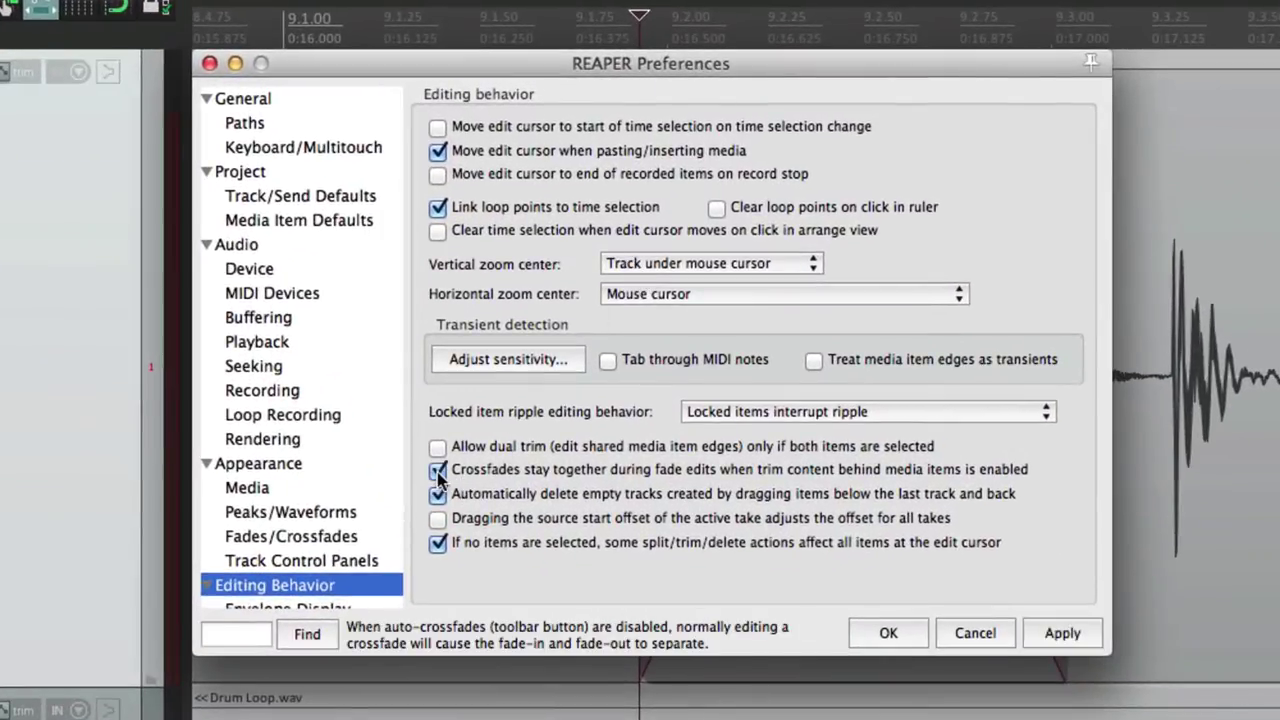
key("Return")
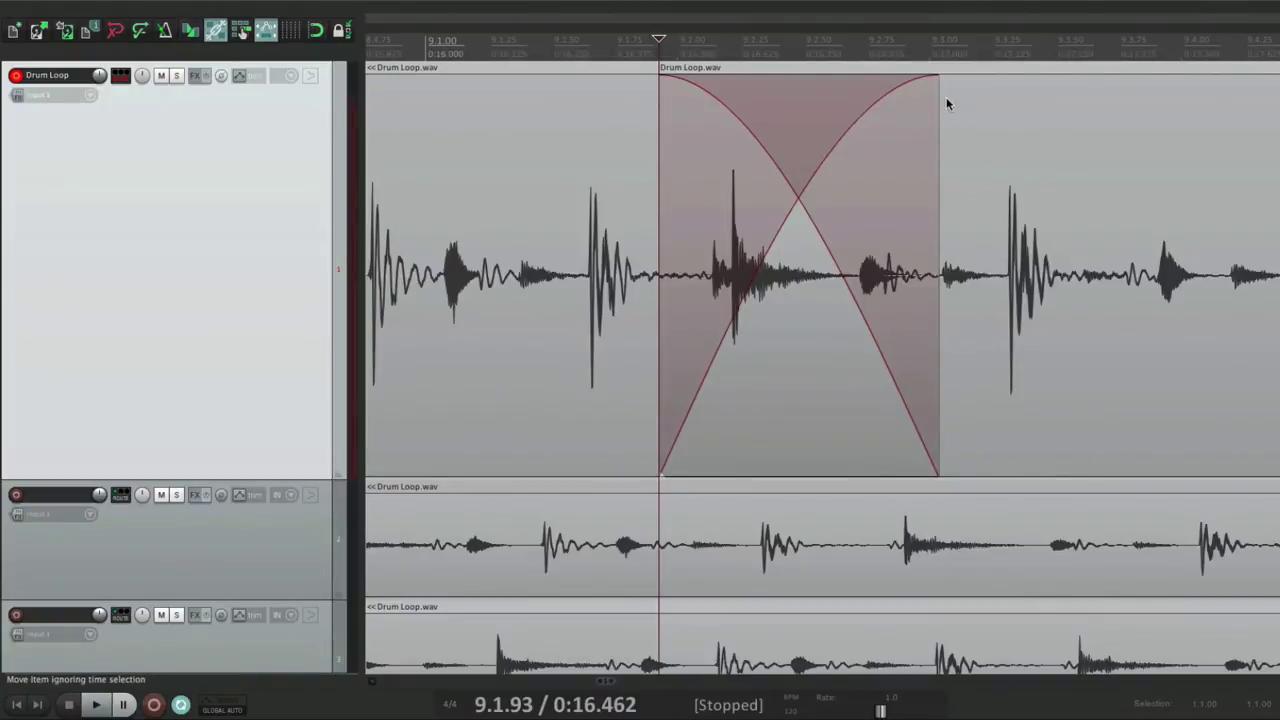
left_click_drag(937, 83, 897, 129)
Turn that option off and adjust the fade-in and fade-out separately to about 0:00.57 each
key("super+comma")
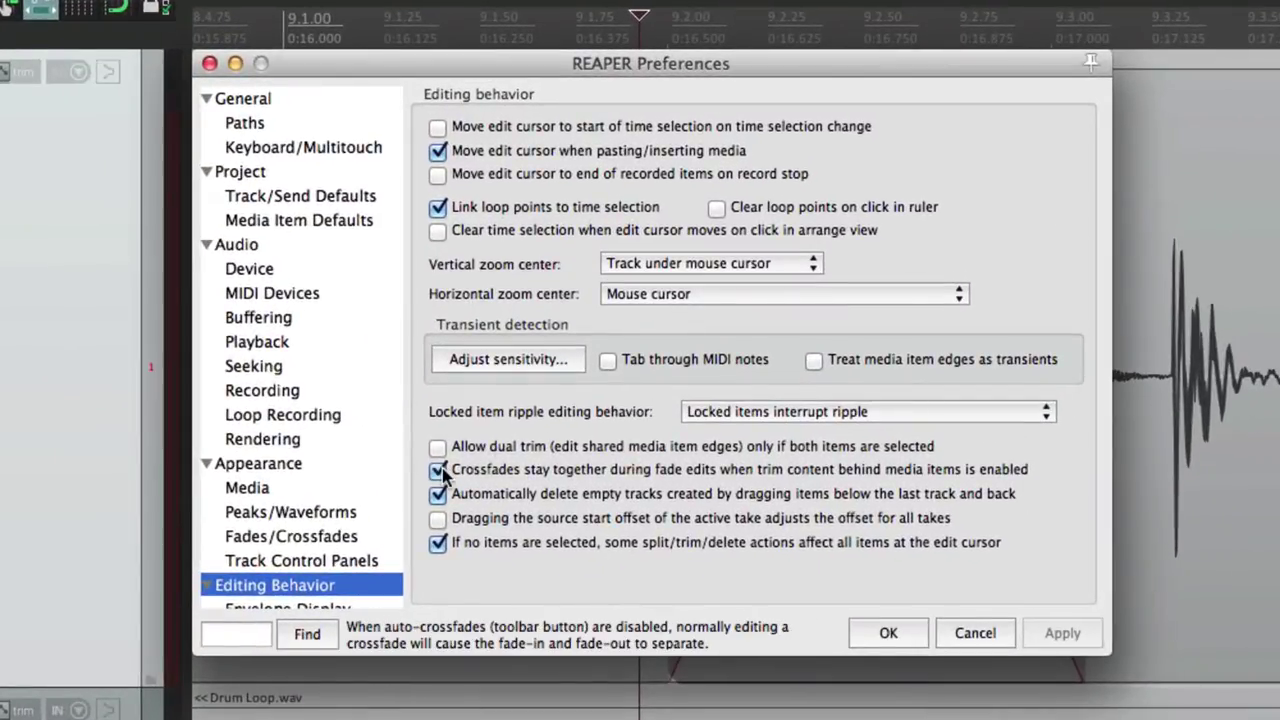
left_click(438, 470)
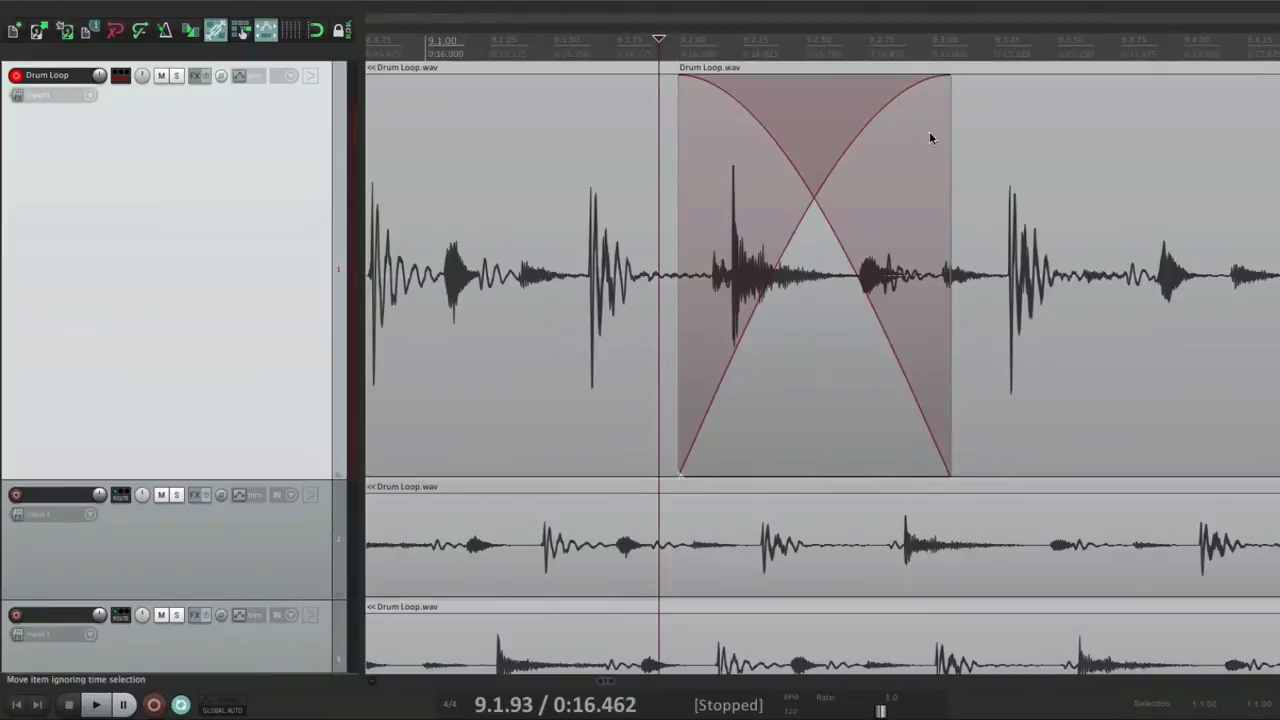
left_click_drag(948, 83, 960, 127)
left_click_drag(679, 86, 663, 128)
key("super+comma")
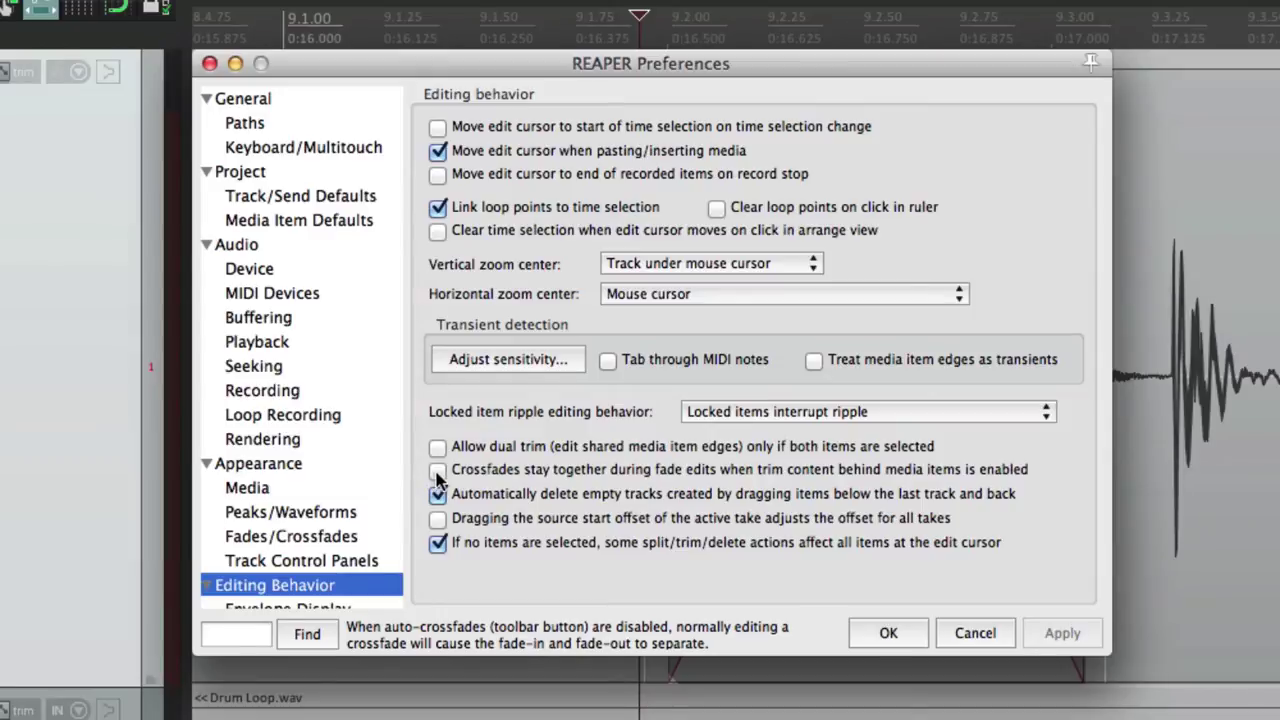
Keep crossfades together, enable Auto-crossfade, and narrow the crossfade so both fades move together
left_click(438, 471)
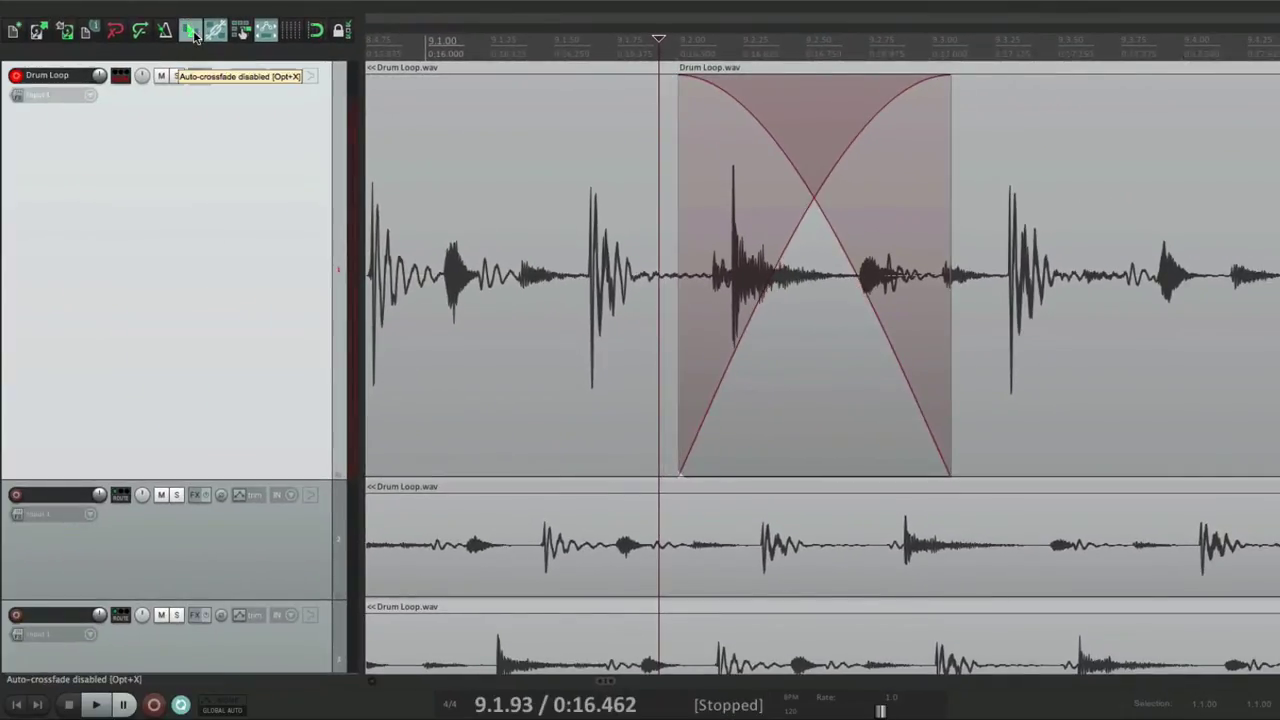
left_click(190, 31)
left_click_drag(949, 86, 905, 128)
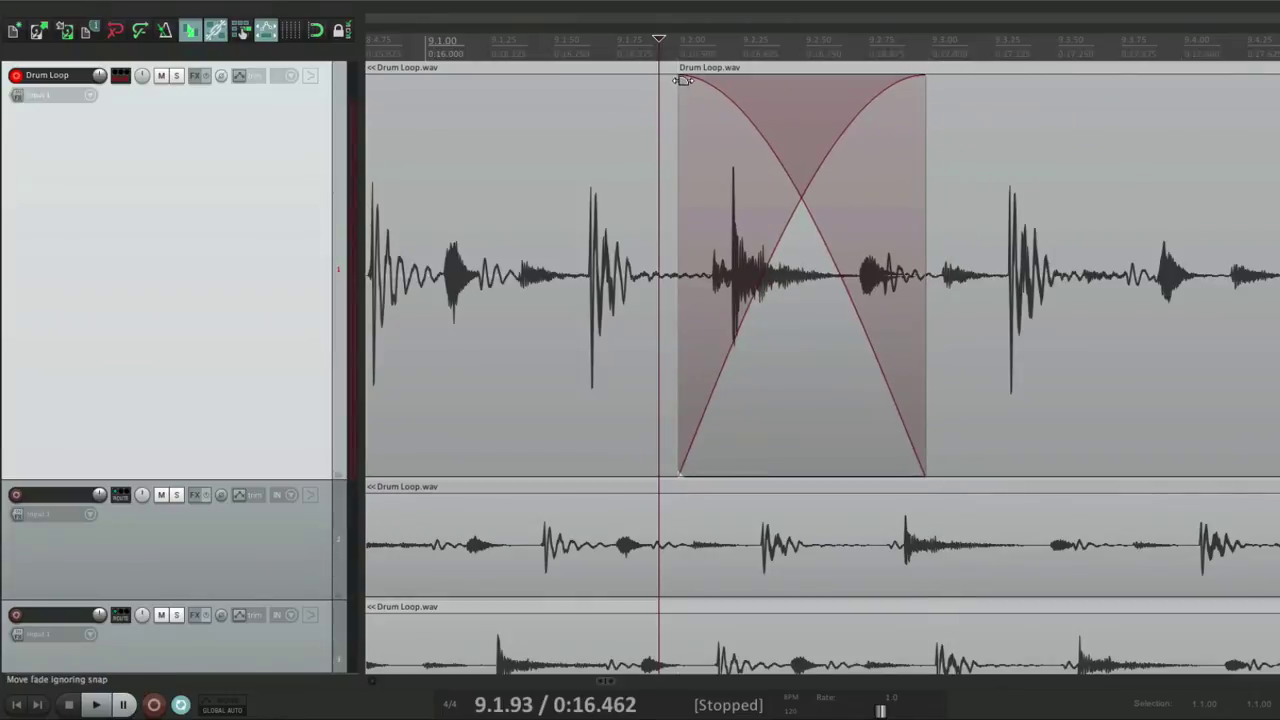
left_click_drag(683, 80, 684, 113)
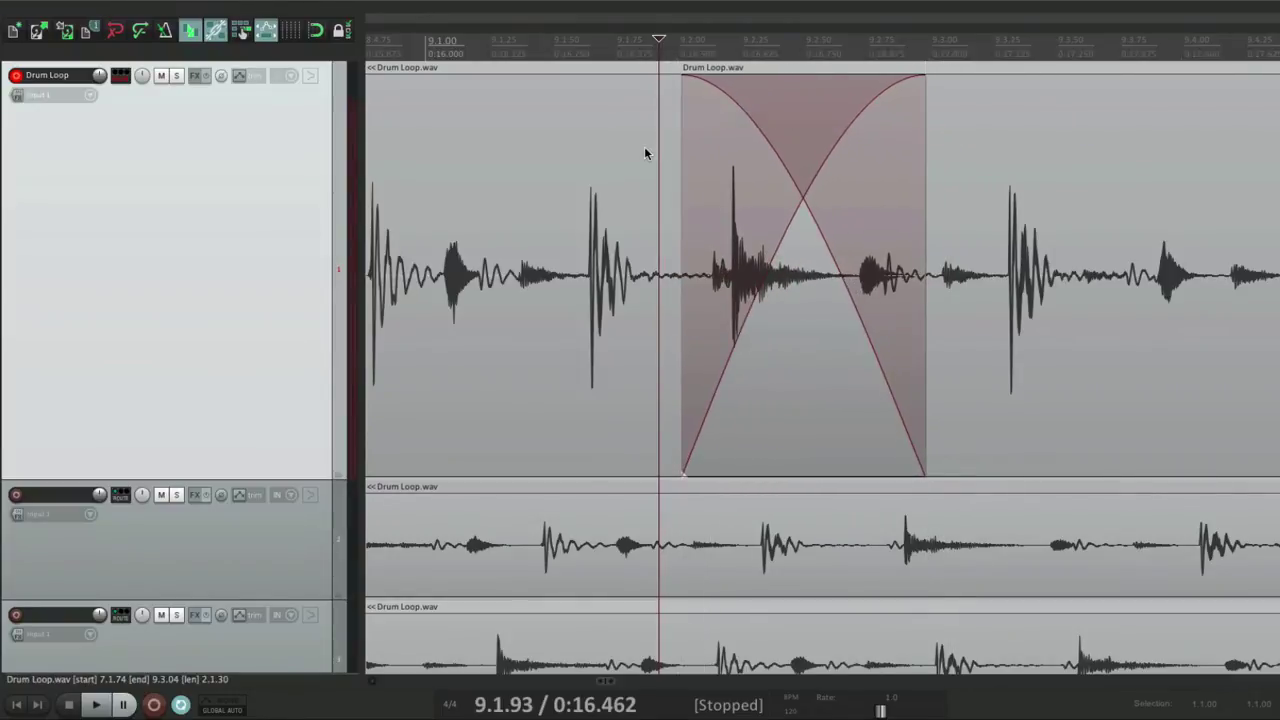
Disable Auto-crossfade and uncheck 'Crossfades stay together during fade edits' in Preferences
left_click(190, 31)
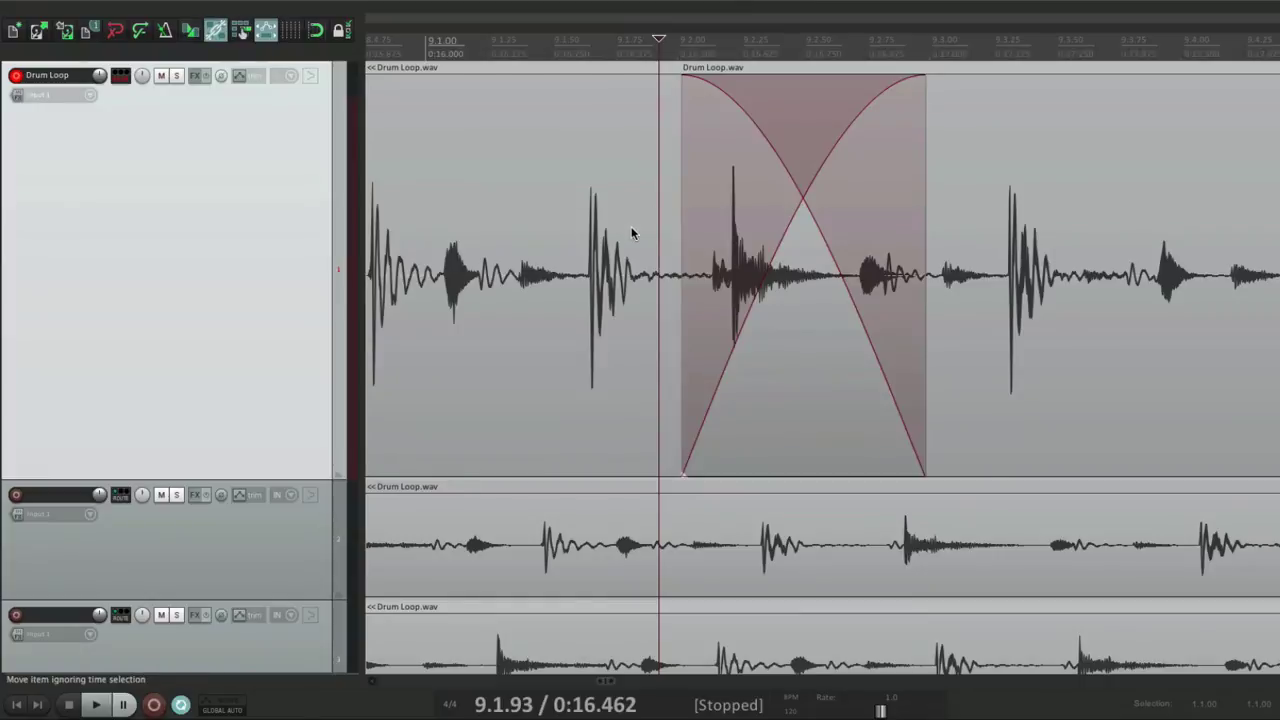
key("super+comma")
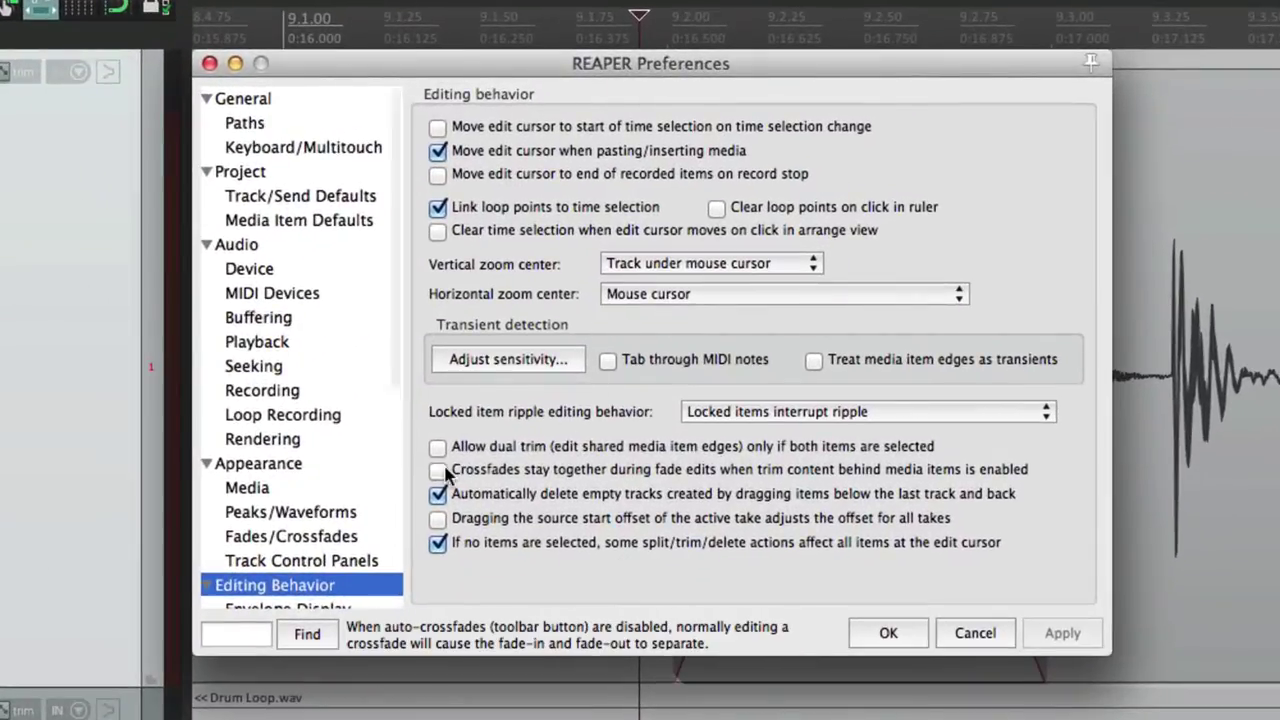
left_click(440, 472)
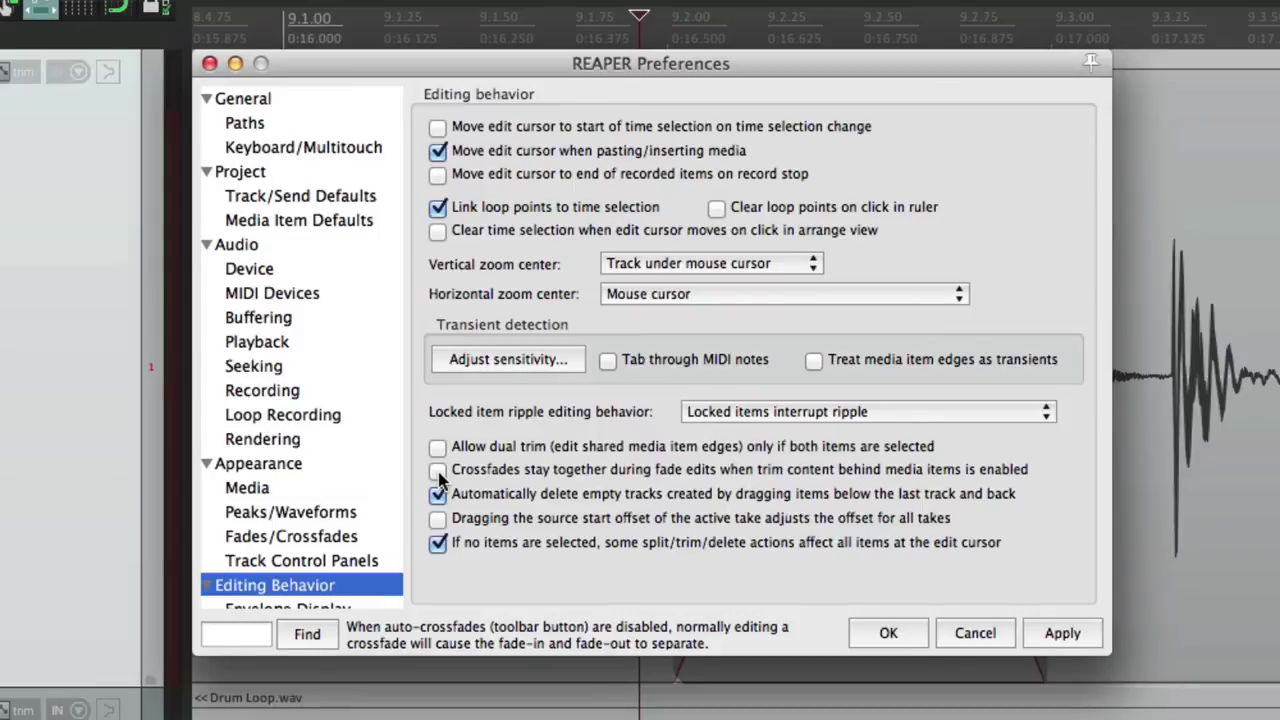
Close Preferences and drag the Drum Loop item onto a new second track
left_click(440, 478)
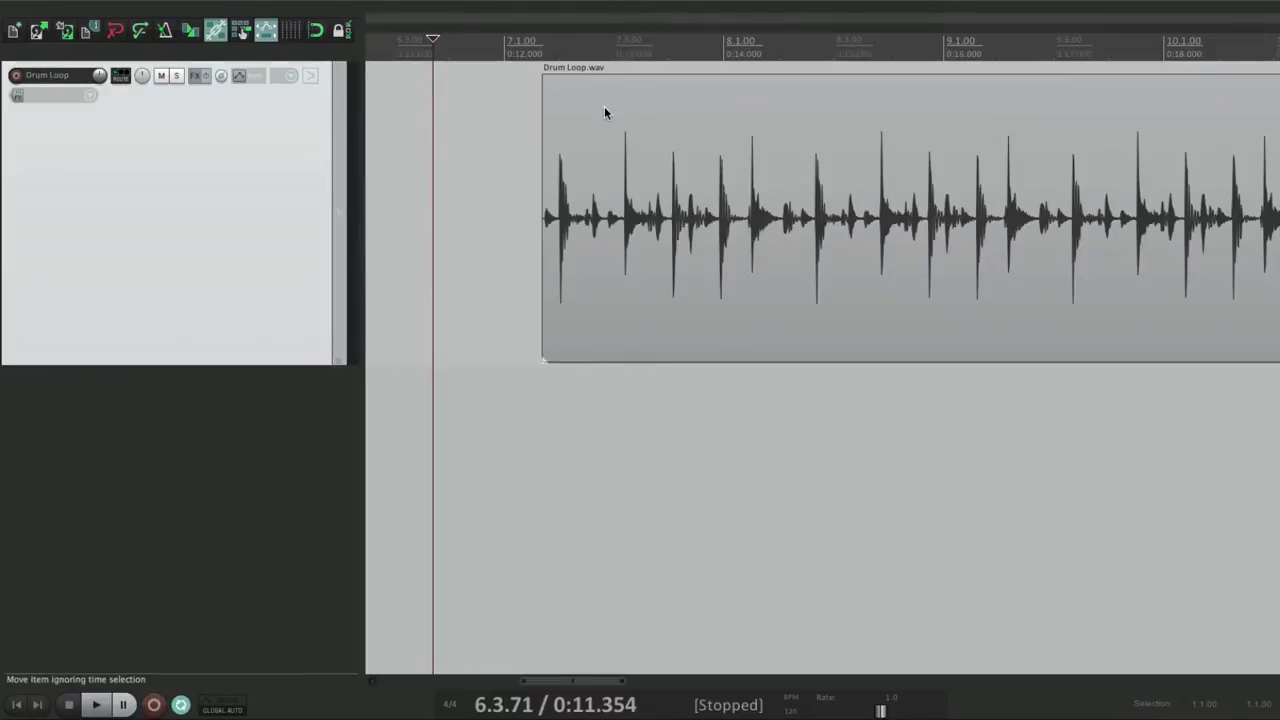
left_click_drag(604, 113, 604, 452)
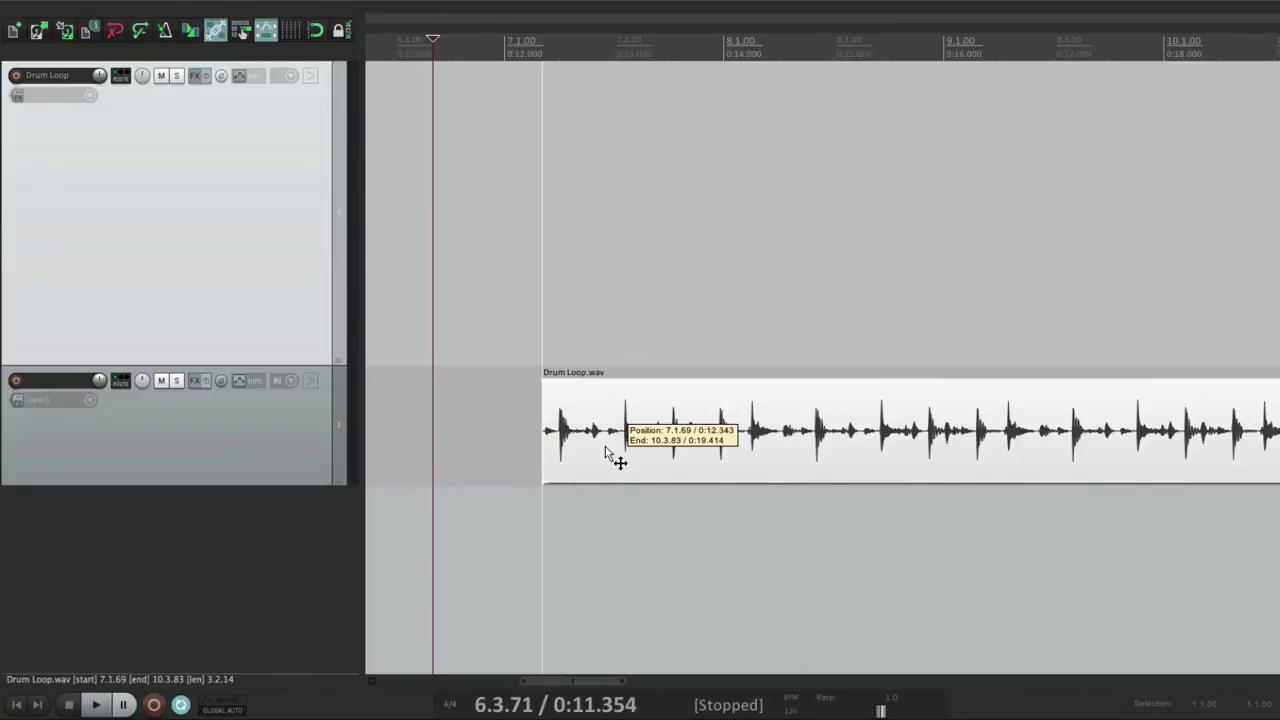
left_click_drag(604, 452, 526, 277)
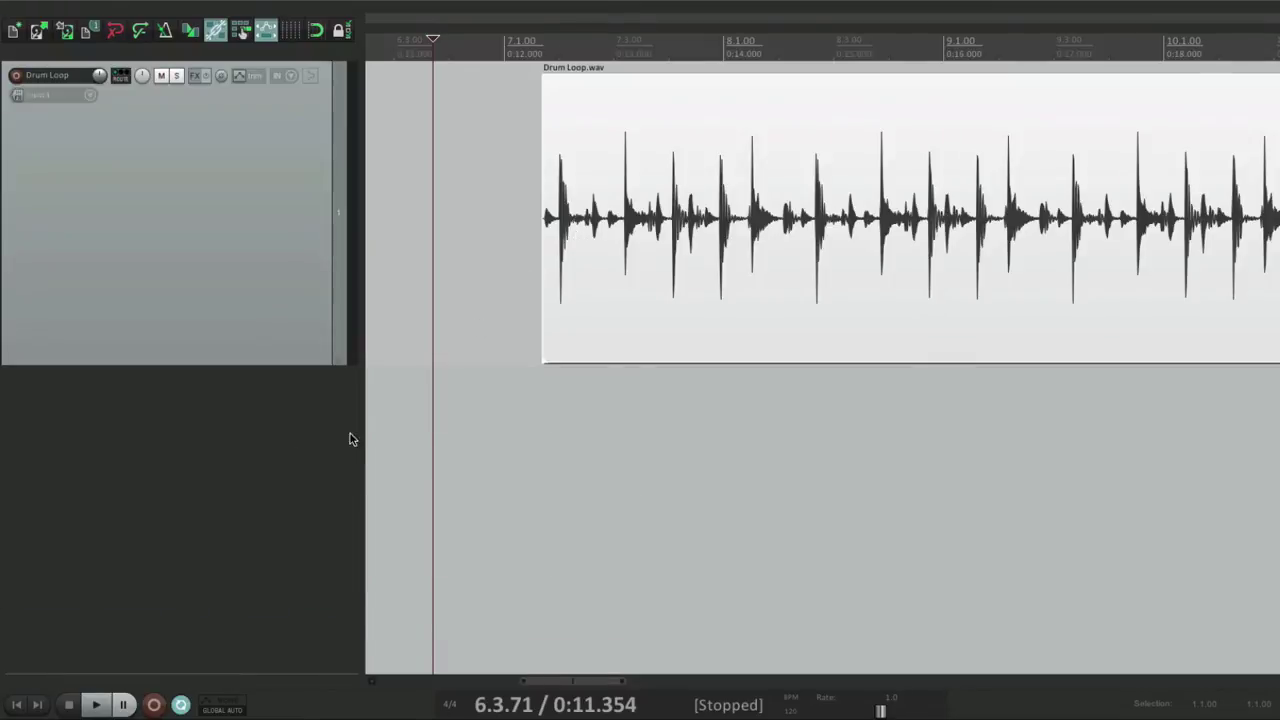
Return the item to track 1 and move it to start at 11.3.04 / 0:21.022
left_click_drag(607, 118, 607, 170)
scroll(572, 130, "down", 5)
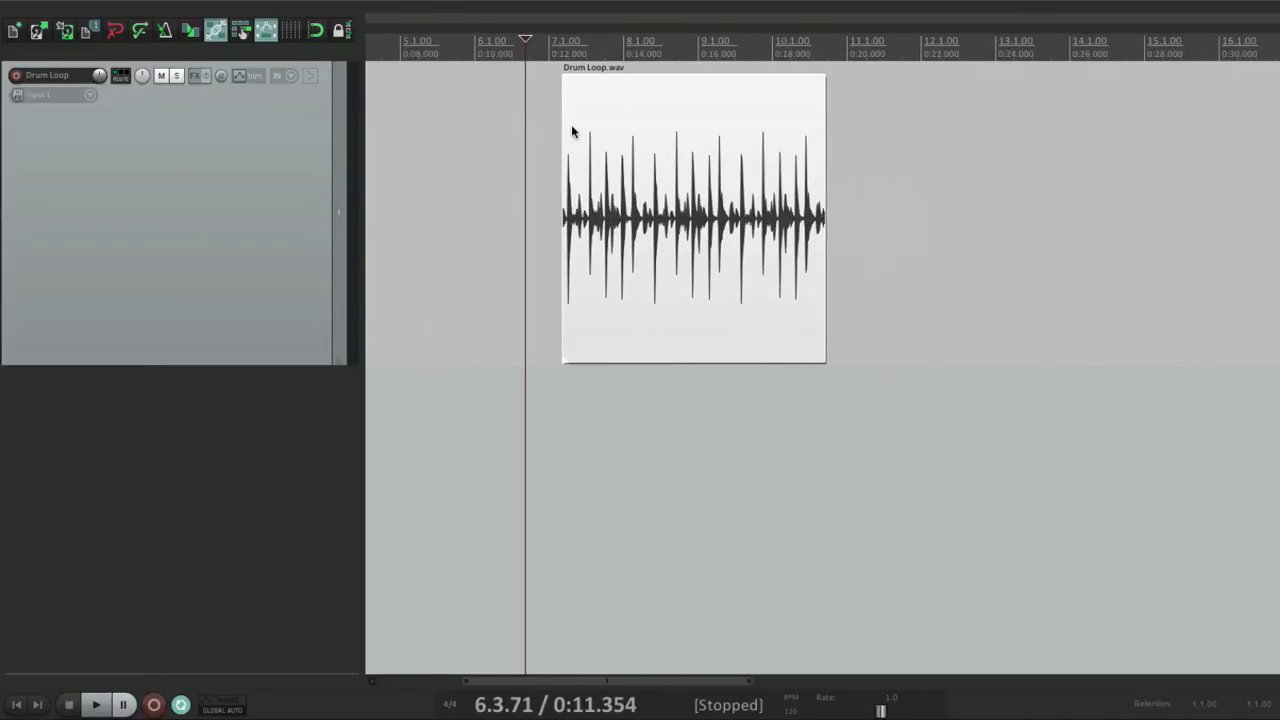
left_click_drag(572, 100, 914, 163)
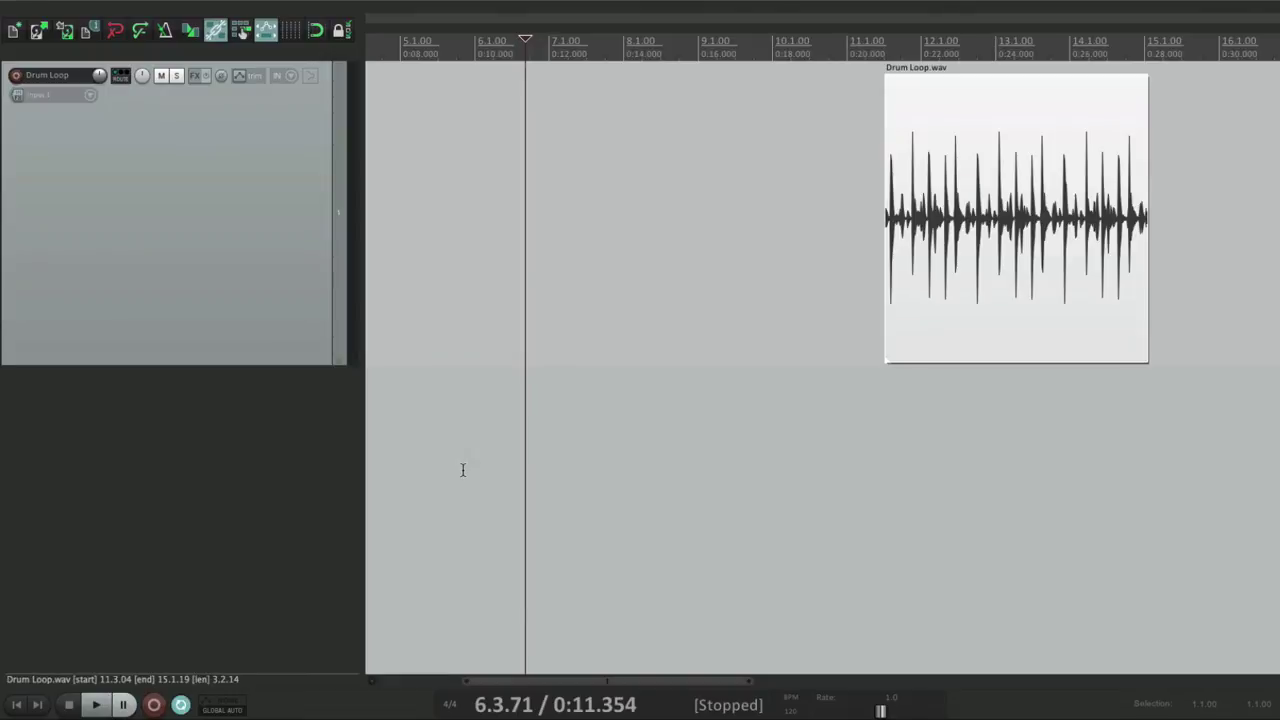
Uncheck 'Automatically delete empty tracks' in Editing Behavior preferences and confirm
key("super+comma")
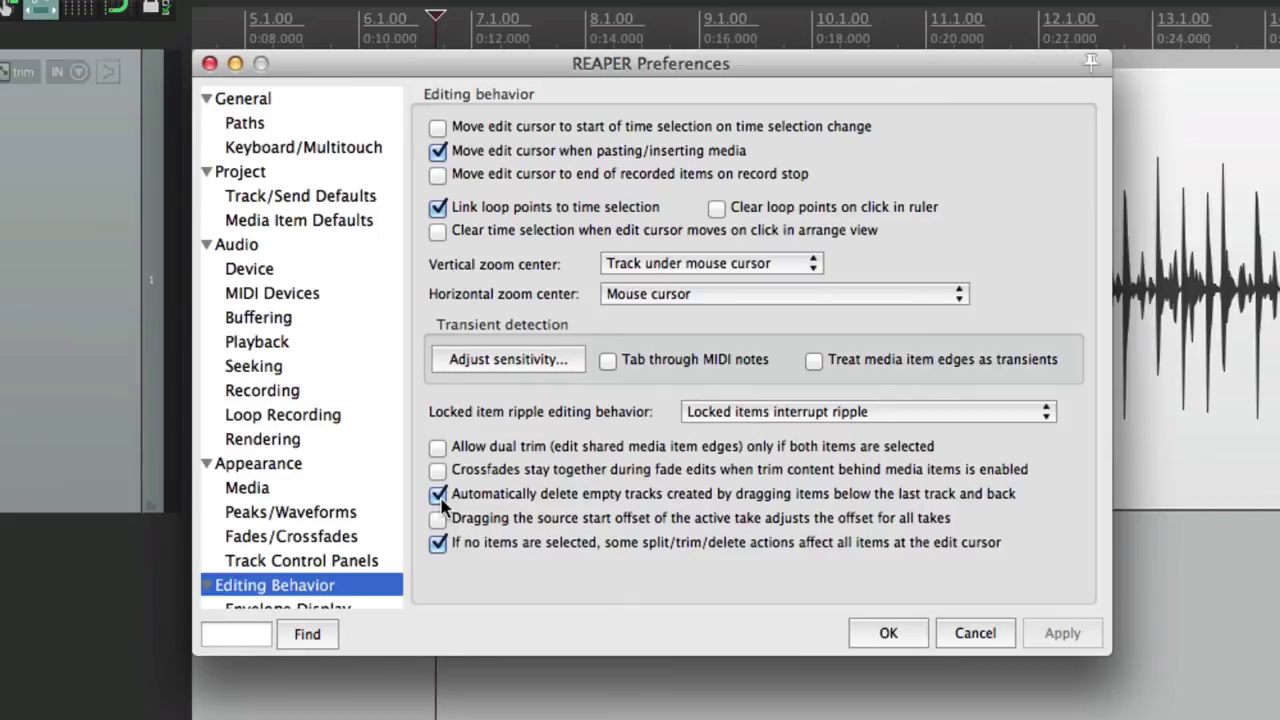
left_click(438, 494)
key("Return")
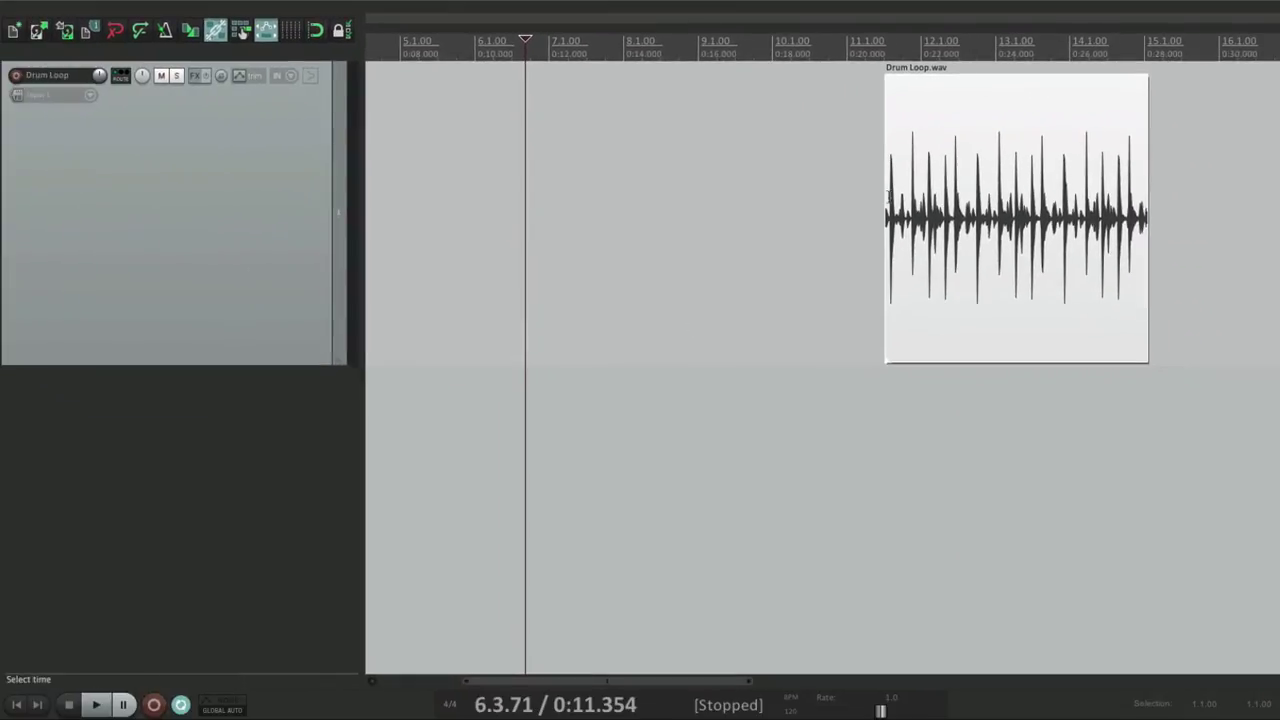
Drag the Drum Loop item below the last track twice, adding extra empty tracks
left_click_drag(922, 128, 729, 354)
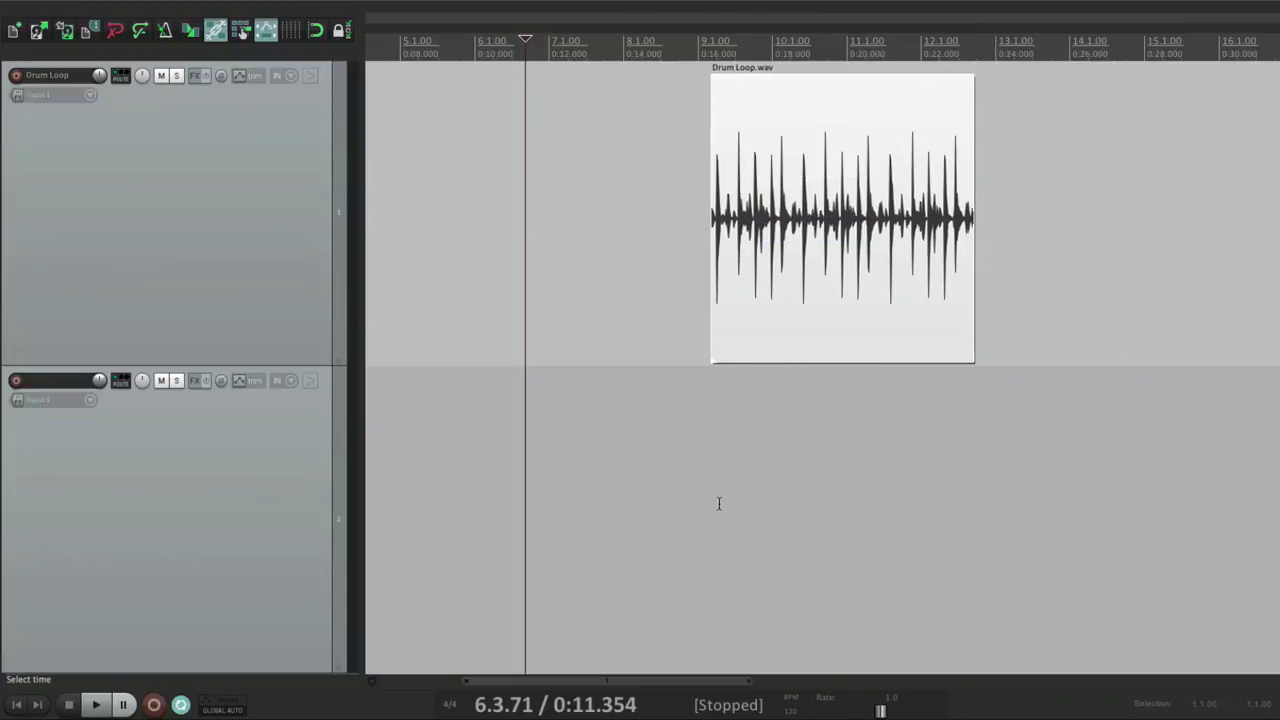
scroll(693, 498, "down", 3)
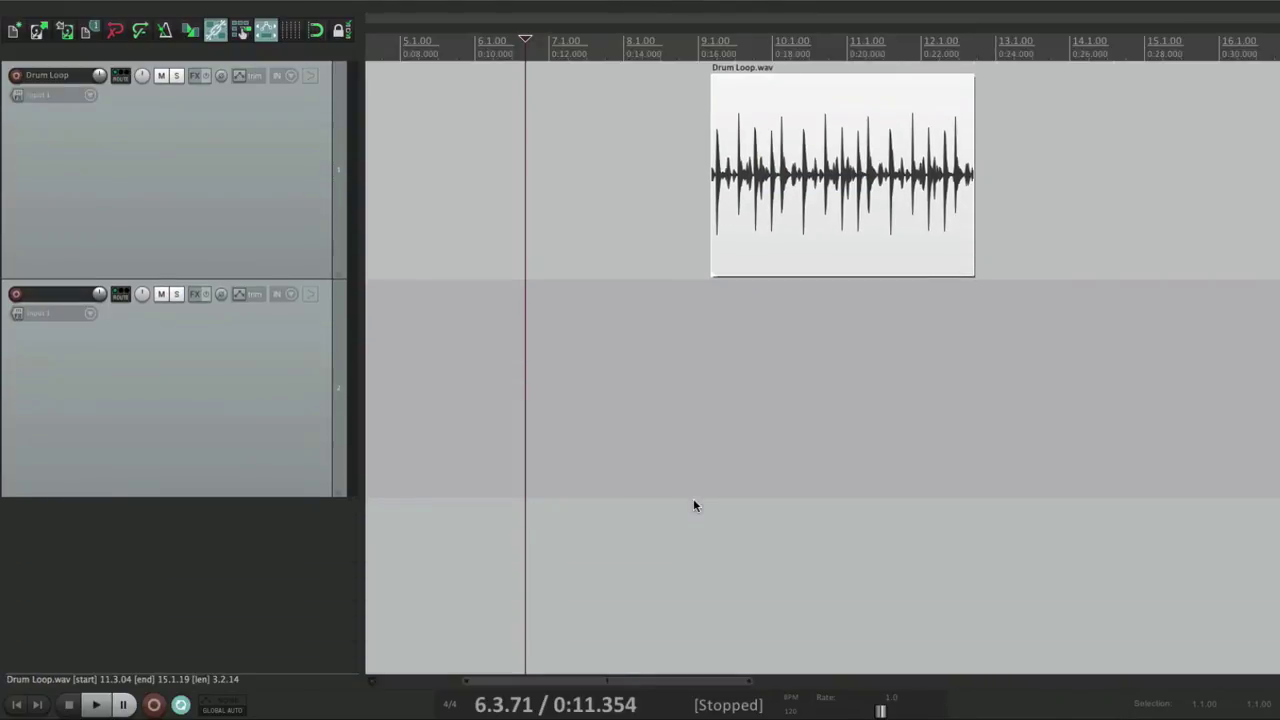
scroll(693, 505, "down", 2)
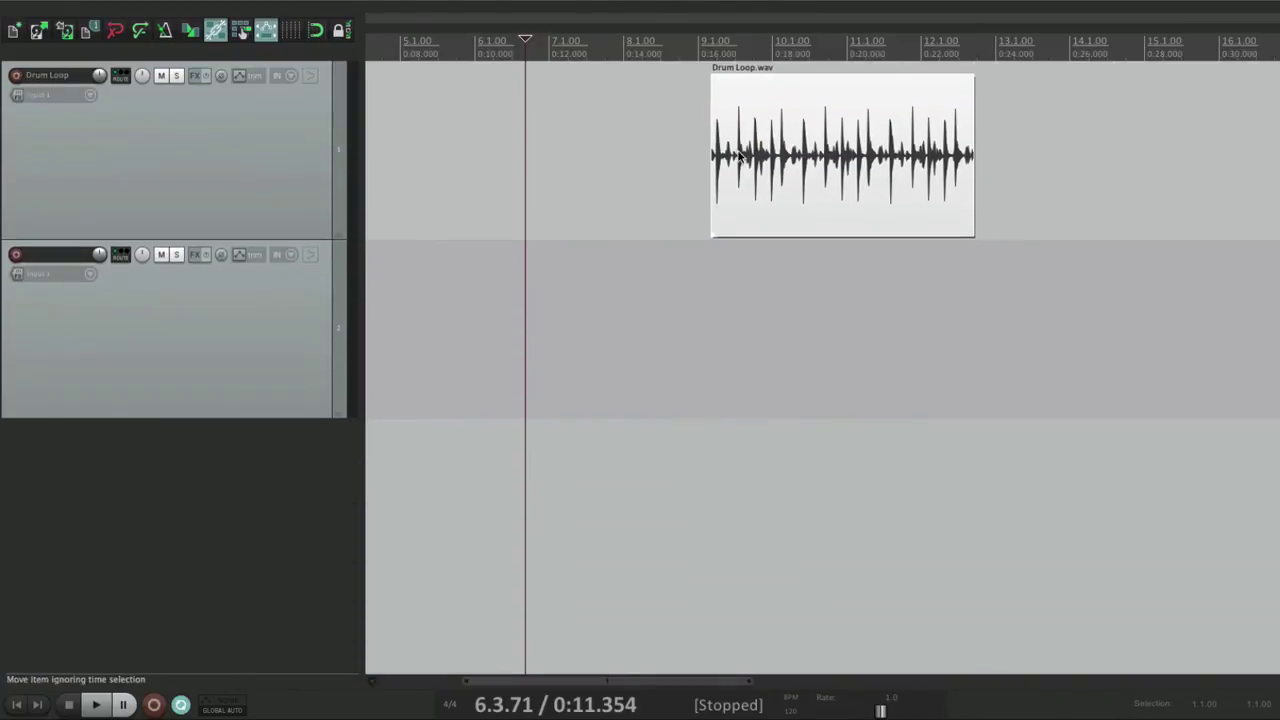
left_click_drag(740, 145, 670, 218)
Re-check 'Automatically delete empty tracks' and drag the item down to confirm extra tracks vanish
key("super+comma")
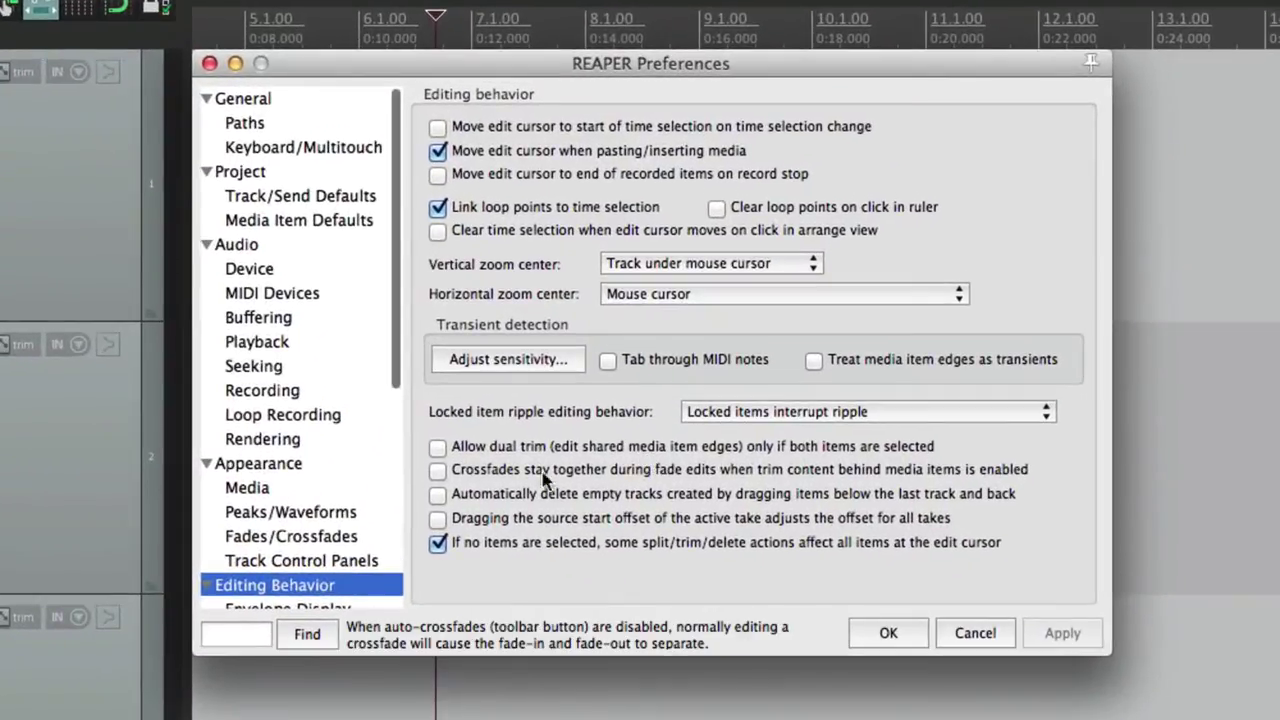
left_click(438, 494)
key("Return")
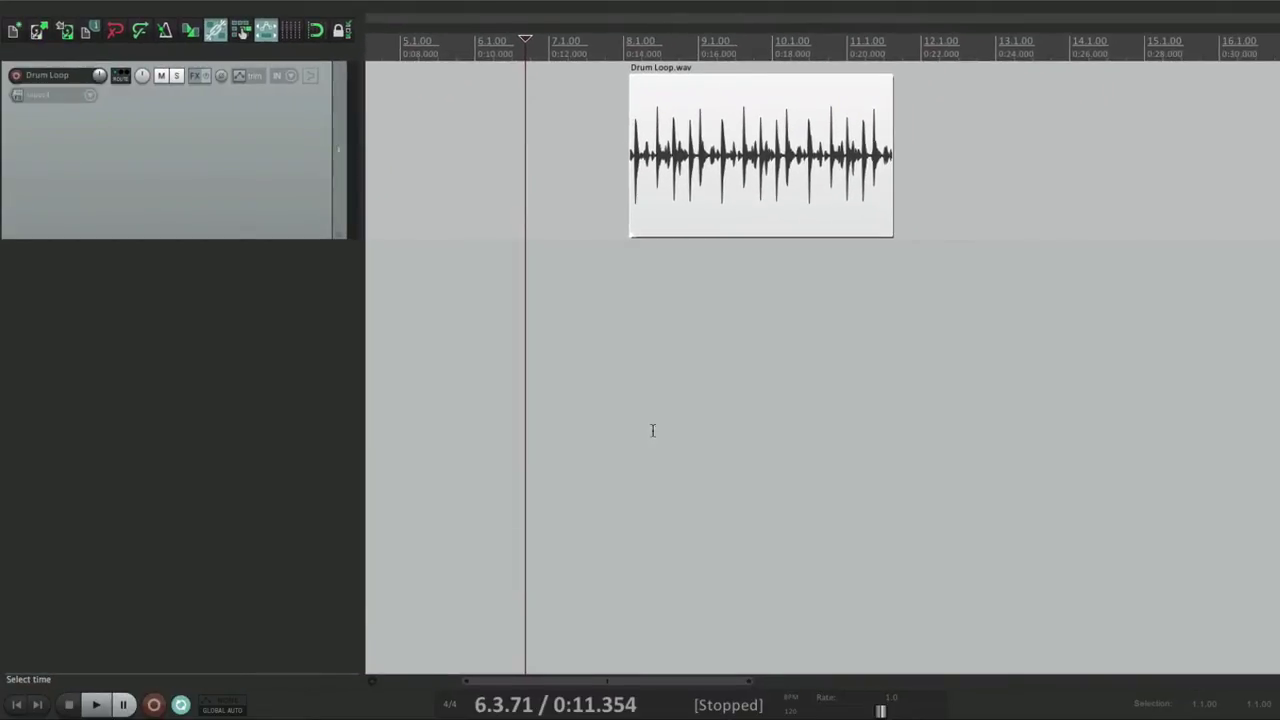
left_click_drag(669, 120, 688, 205)
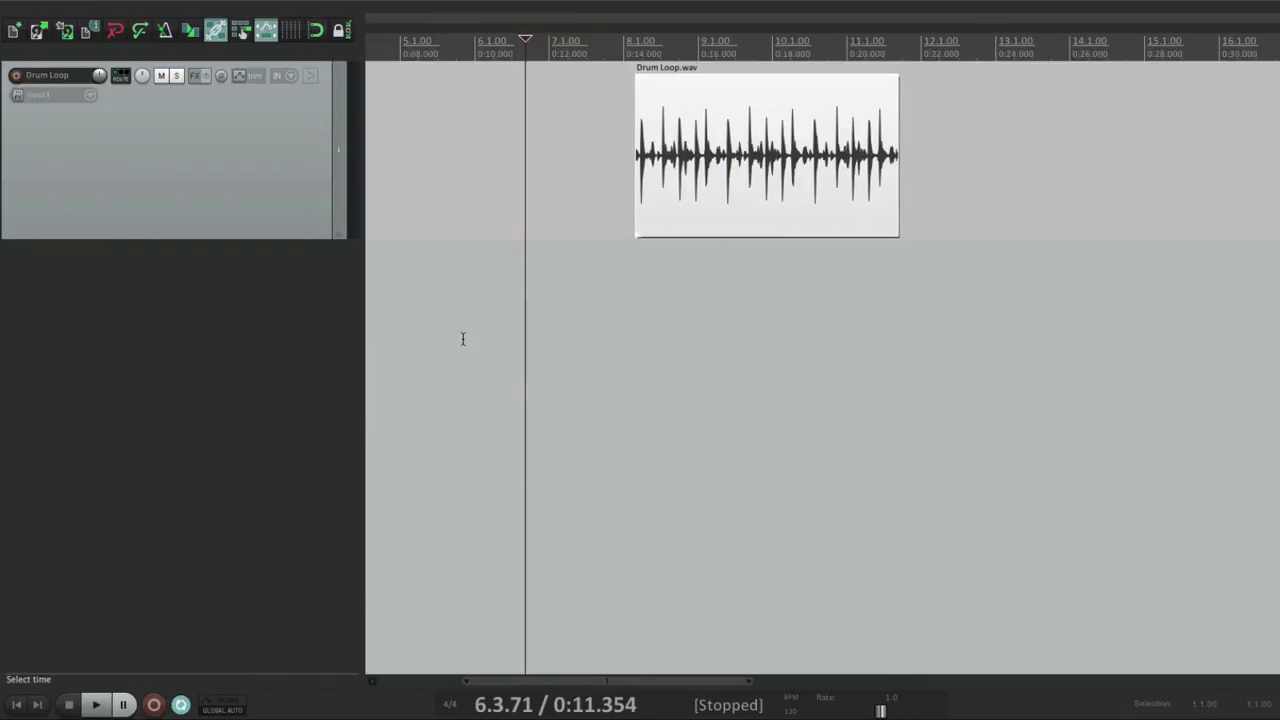
key("super+comma")
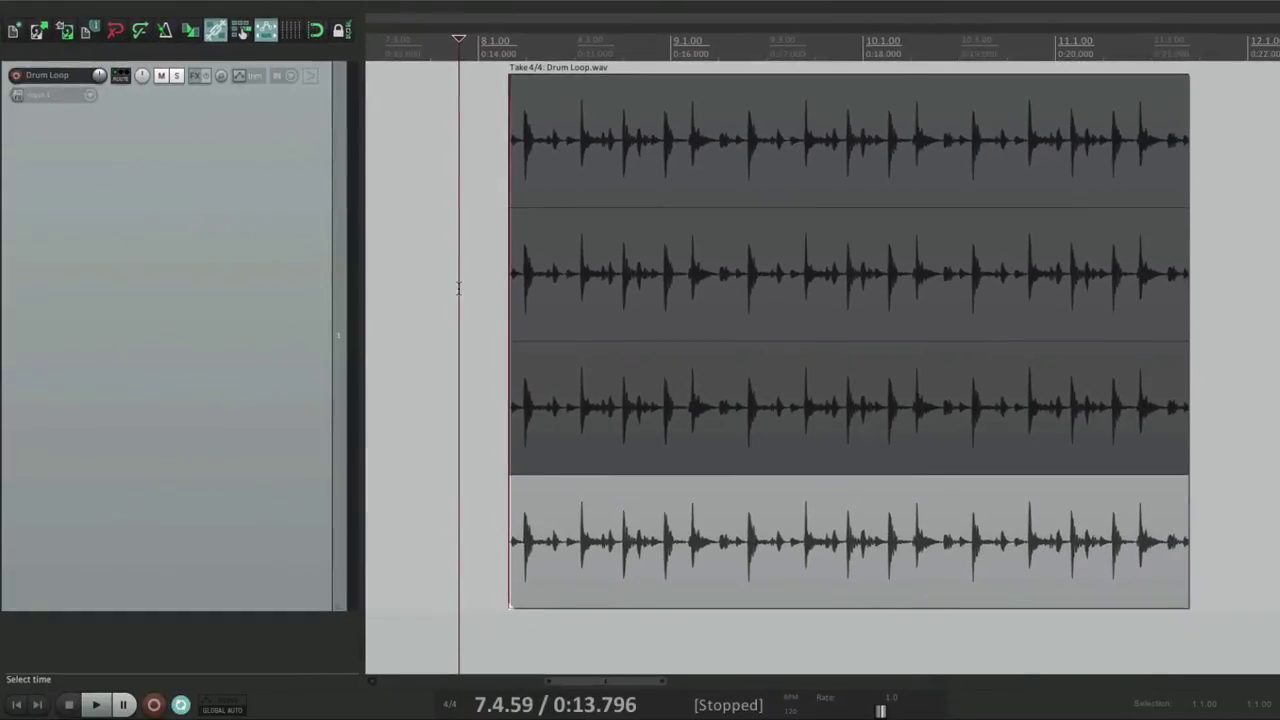
Make each of the four Drum Loop takes active in turn
left_click(617, 120)
left_click(727, 265)
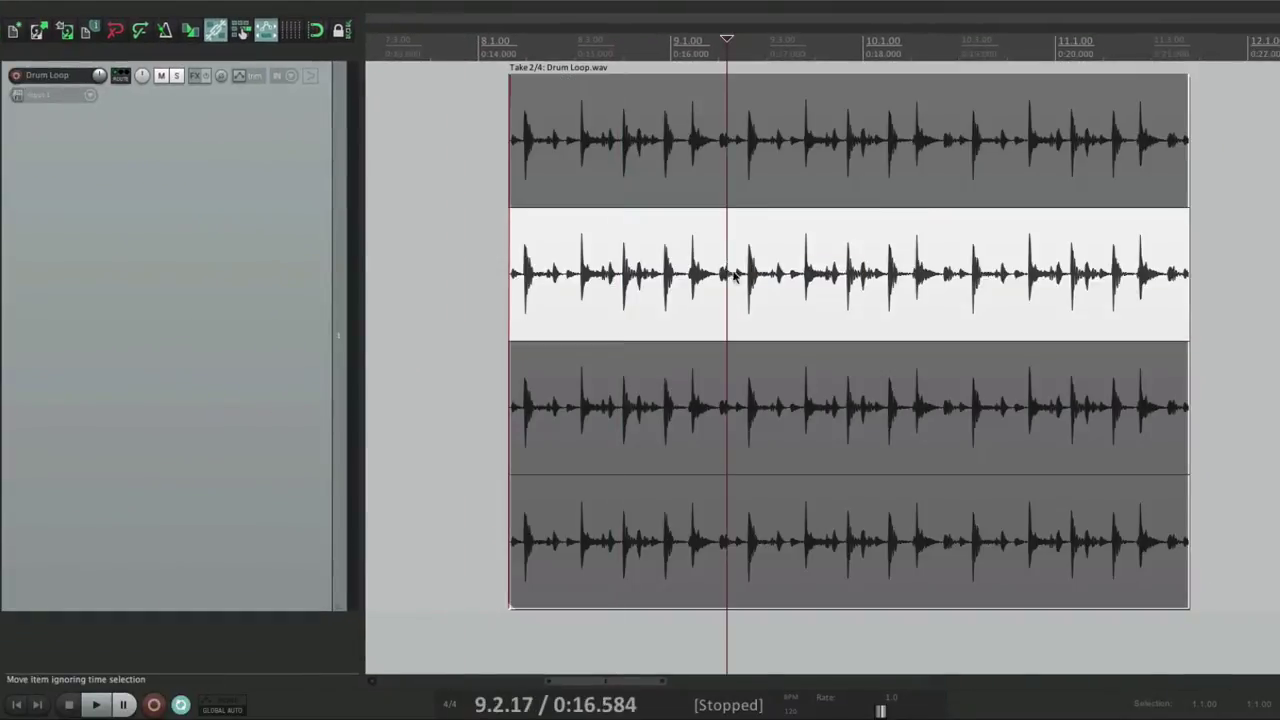
left_click(742, 400)
left_click(665, 525)
Slip the top take's audio alone to a 3.1.99 / 0:06.995 start offset
left_click(454, 362)
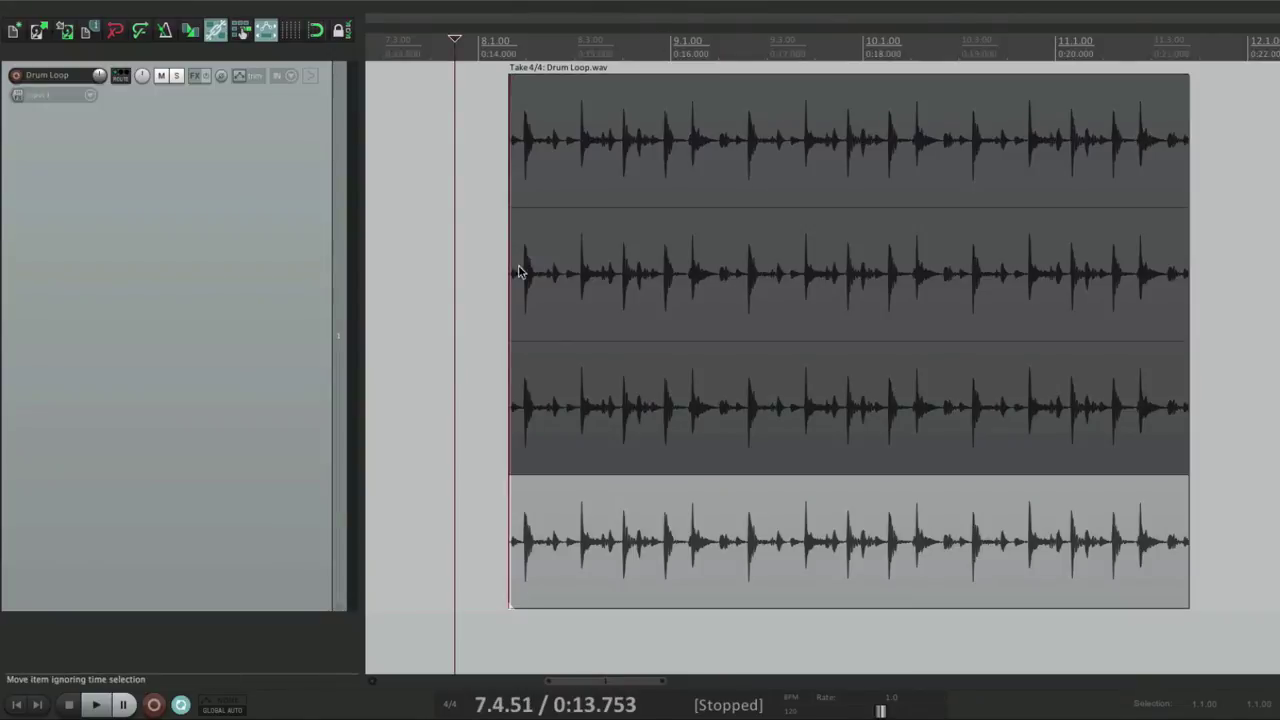
left_click(531, 100)
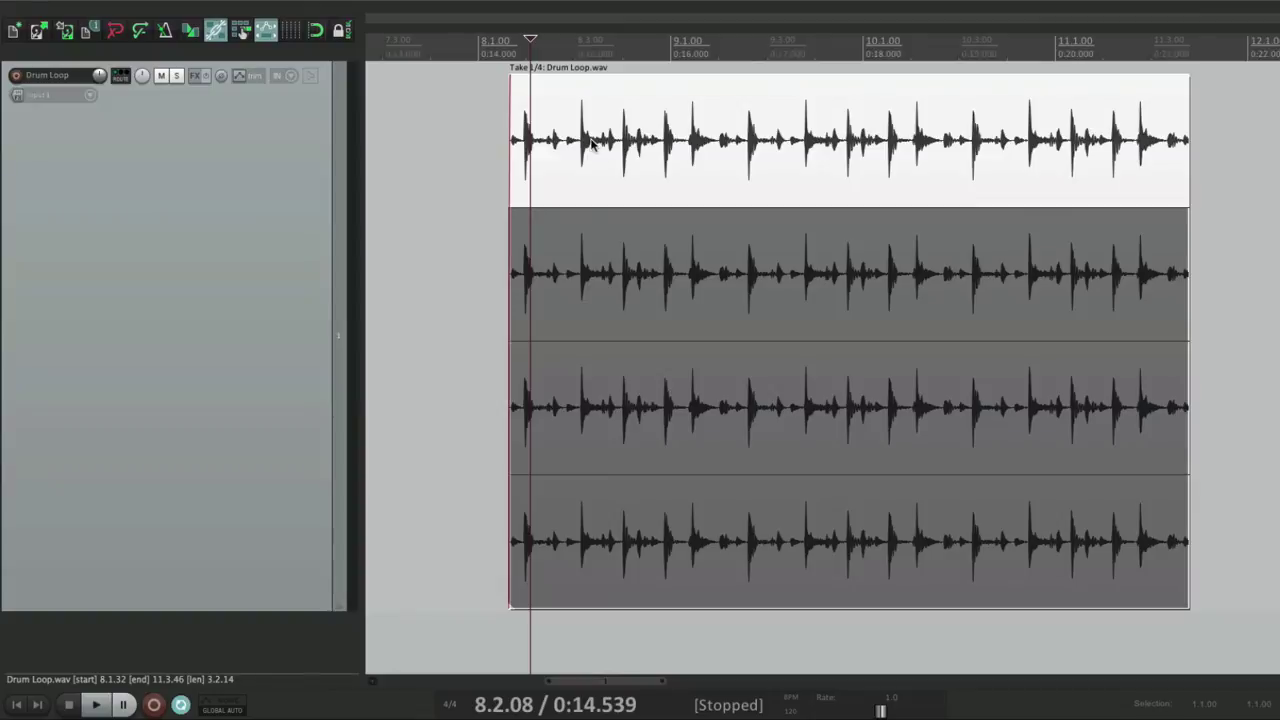
mouse_move(588, 141)
left_mouse_down()
mouse_move(684, 130)
mouse_move(590, 132)
mouse_move(621, 129)
mouse_move(610, 132)
left_mouse_up()
Turn off looping of the Drum Loop item's source from its context menu
right_click(617, 112)
mouse_move(640, 118)
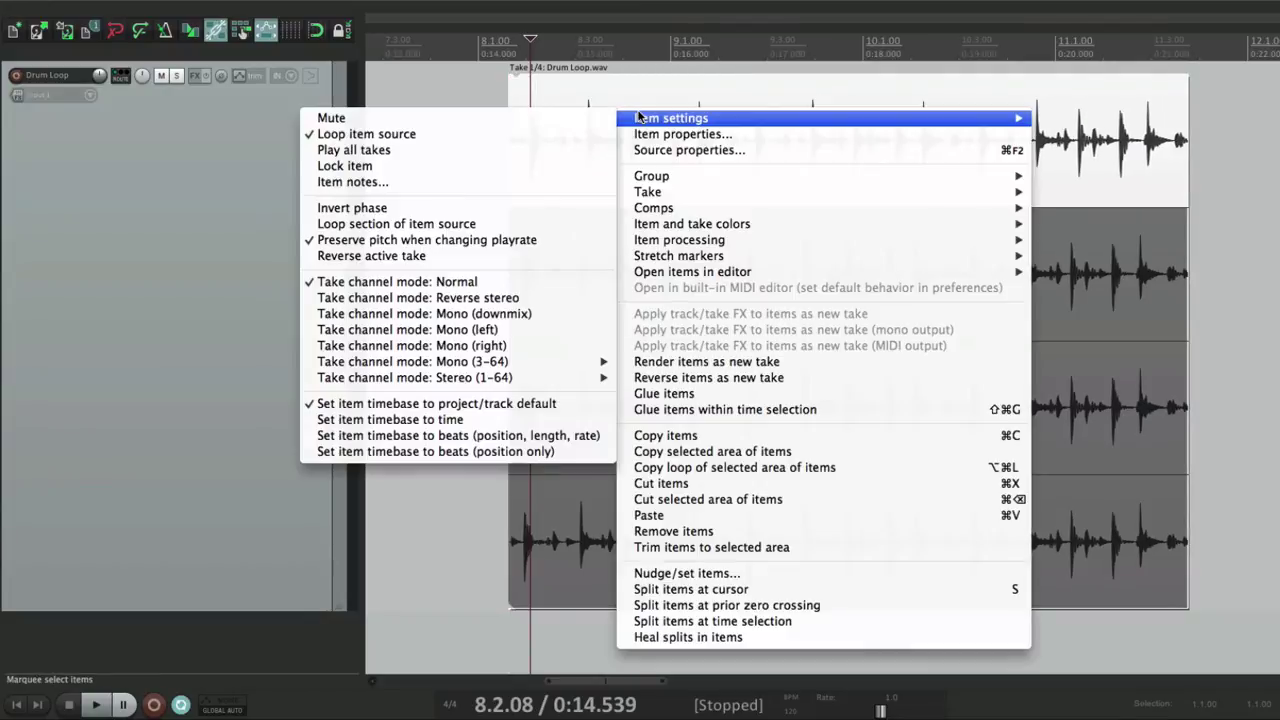
left_click(360, 129)
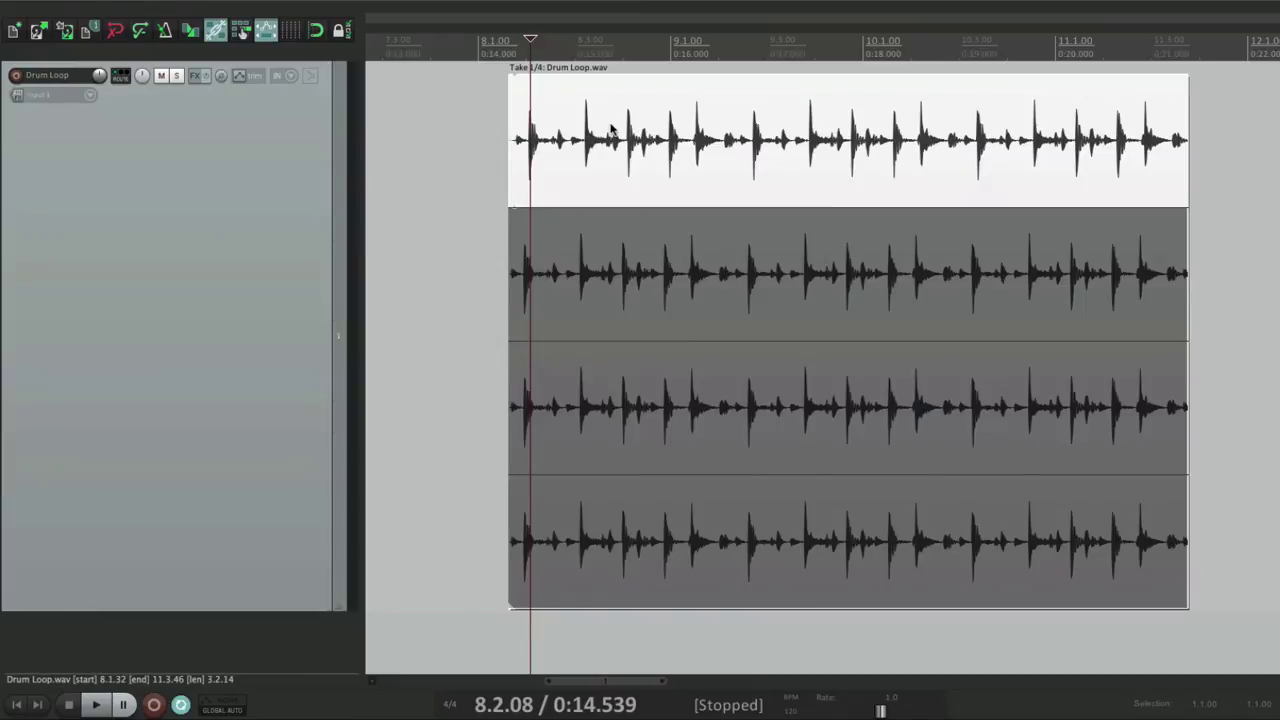
Slip the first, second and third takes' audio so each starts at a different offset
left_click_drag(612, 128, 640, 174)
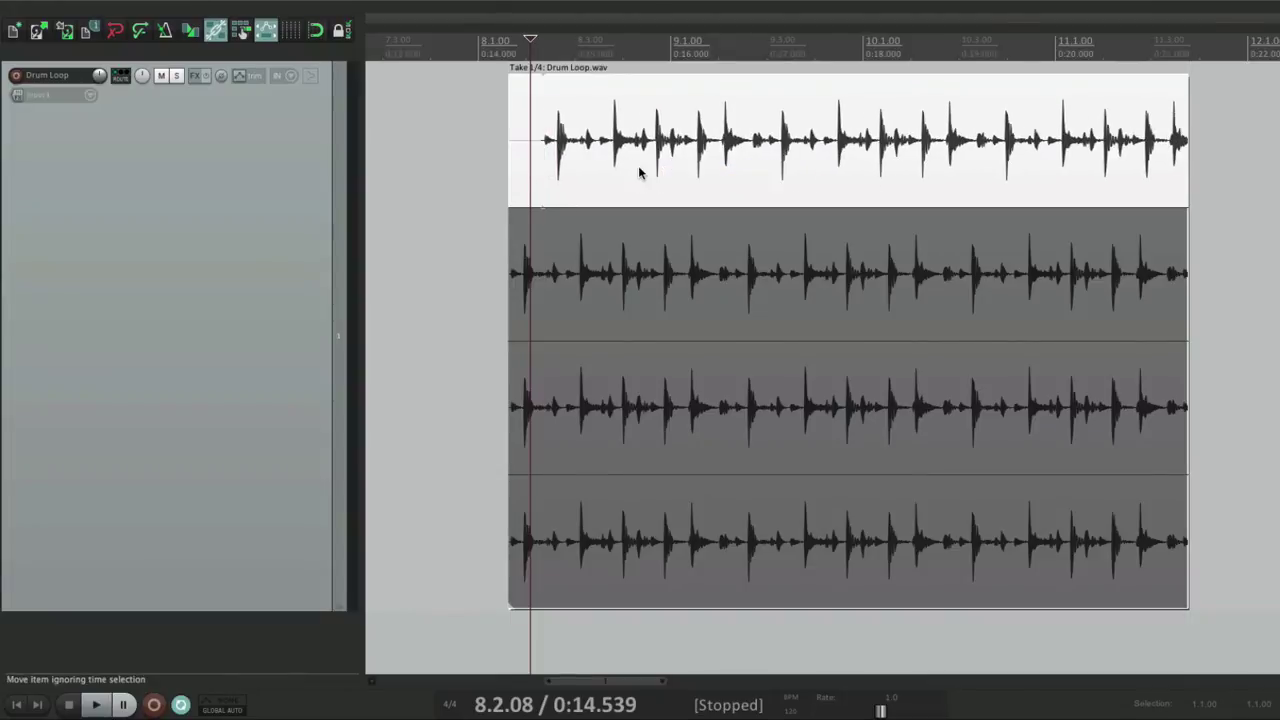
left_click_drag(634, 242, 658, 265)
mouse_move(663, 363)
left_mouse_down()
mouse_move(729, 366)
mouse_move(670, 379)
left_mouse_up()
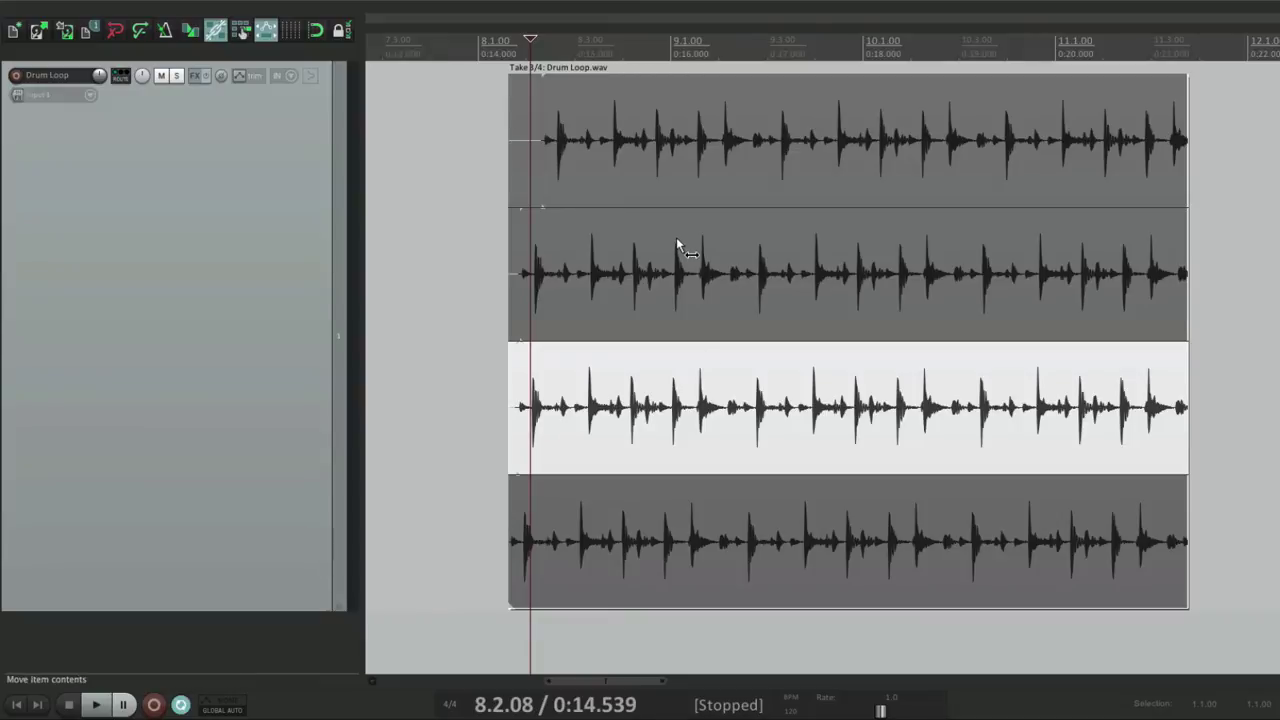
left_click_drag(677, 249, 708, 255)
left_click_drag(666, 134, 703, 191)
left_click_drag(702, 383, 714, 386)
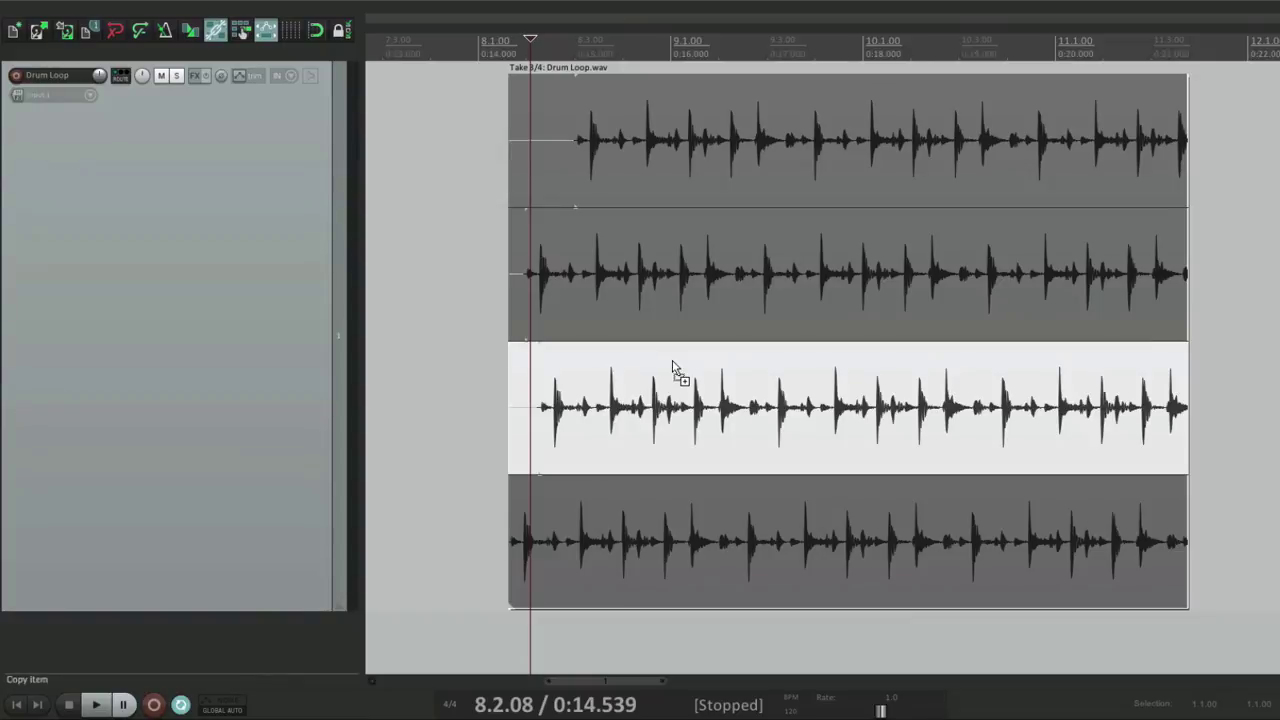
Enable 'Dragging the source start offset of the active take adjusts the offset for all takes' in Editing Behavior
key("super+comma")
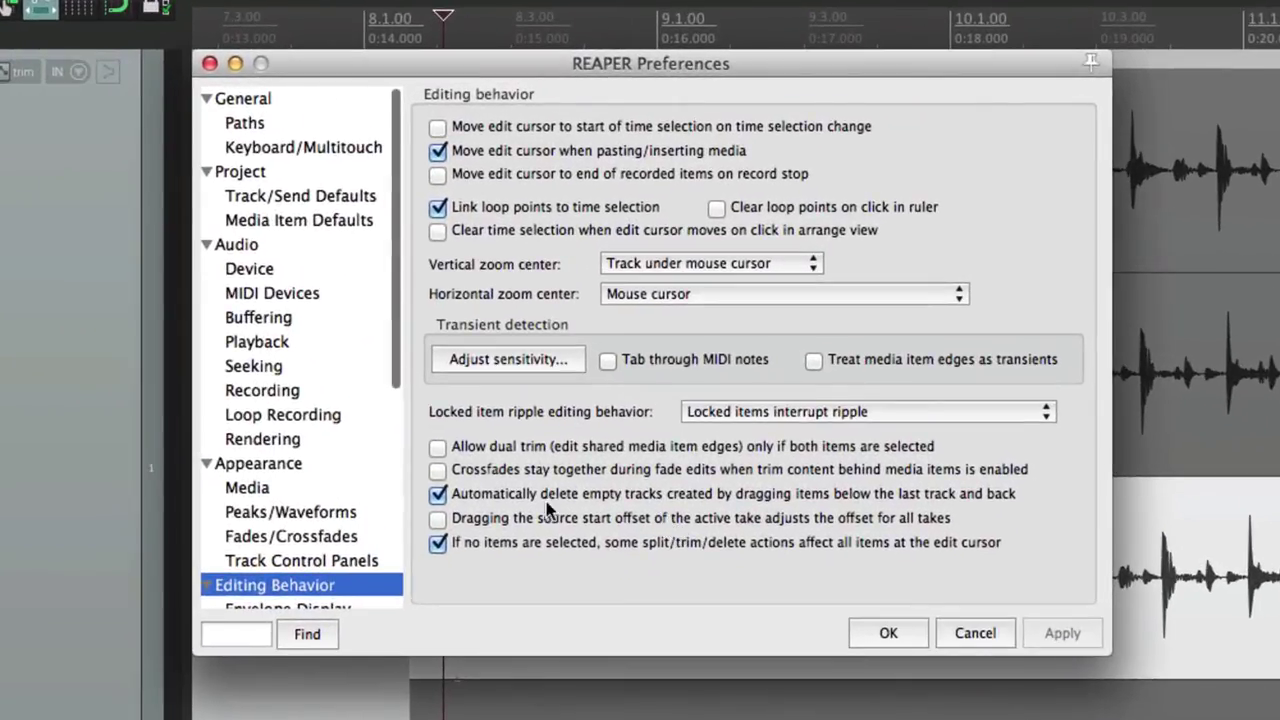
left_click(438, 519)
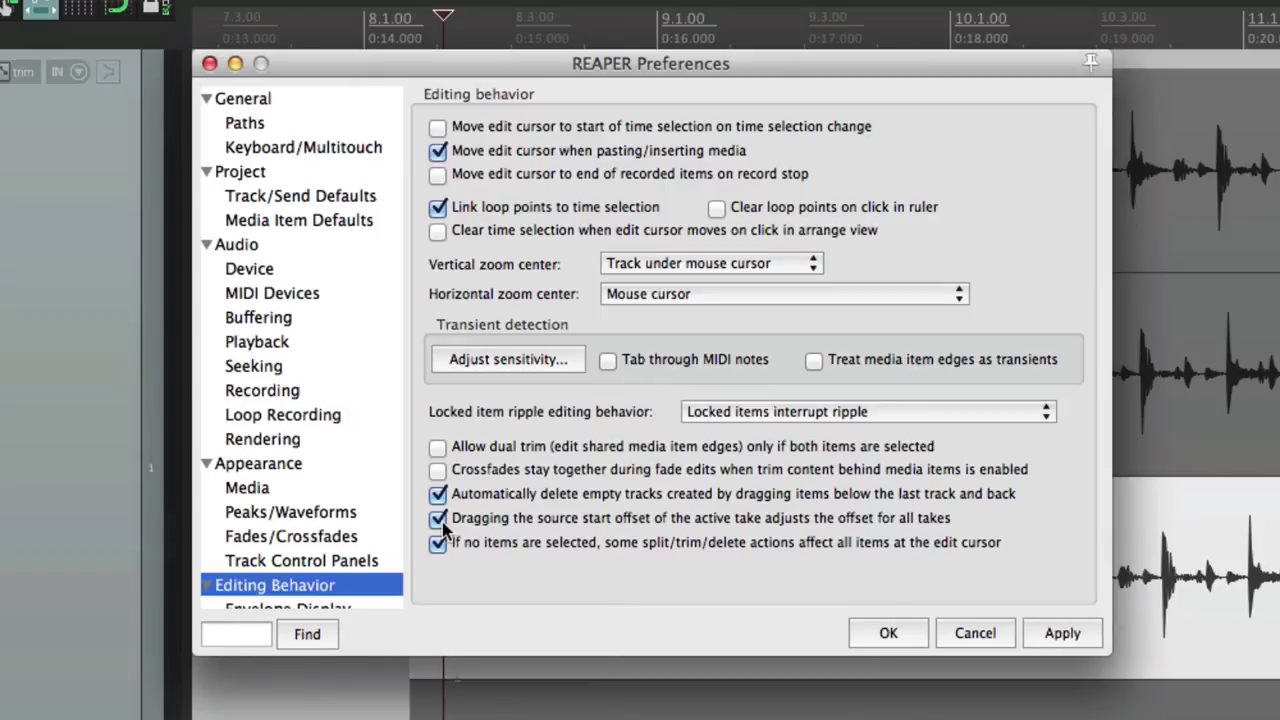
key("Return")
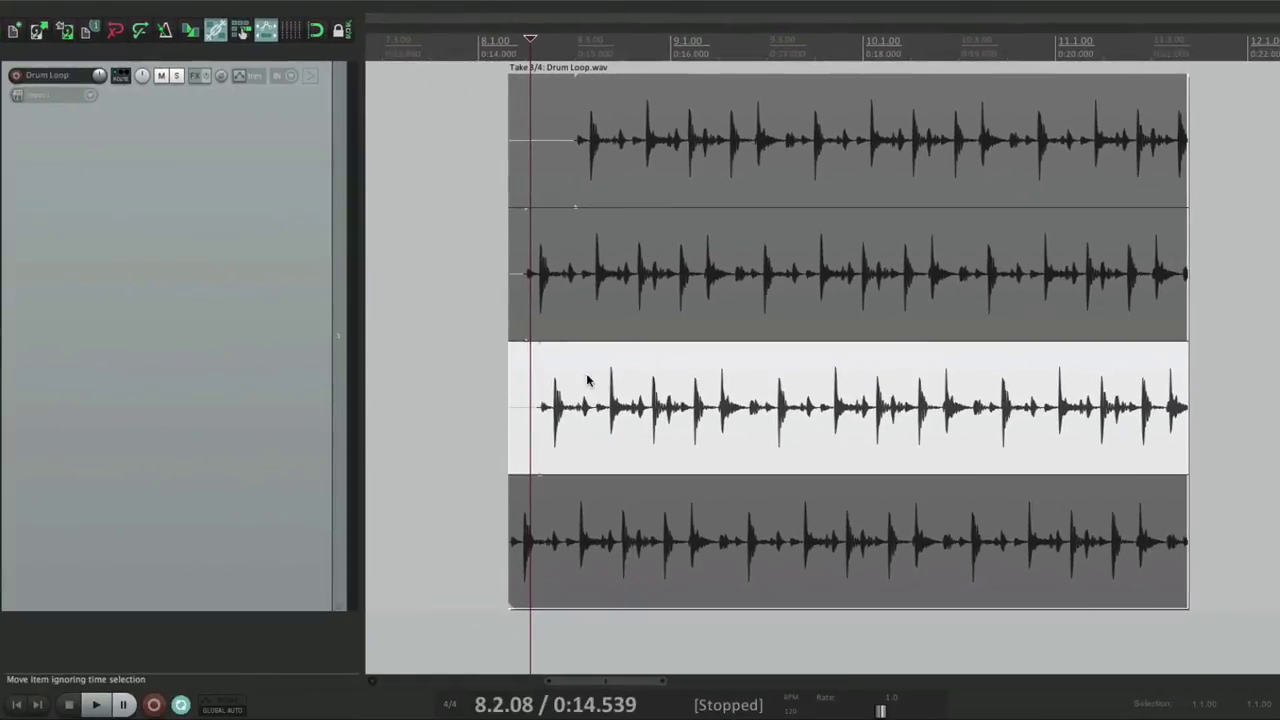
Slip the Drum Loop takes left and right, moving all four offsets together
left_click_drag(553, 534, 701, 565)
mouse_move(701, 404)
left_mouse_down()
mouse_move(630, 400)
mouse_move(690, 404)
left_mouse_up()
mouse_move(666, 251)
left_mouse_down()
mouse_move(743, 253)
mouse_move(648, 255)
left_mouse_up()
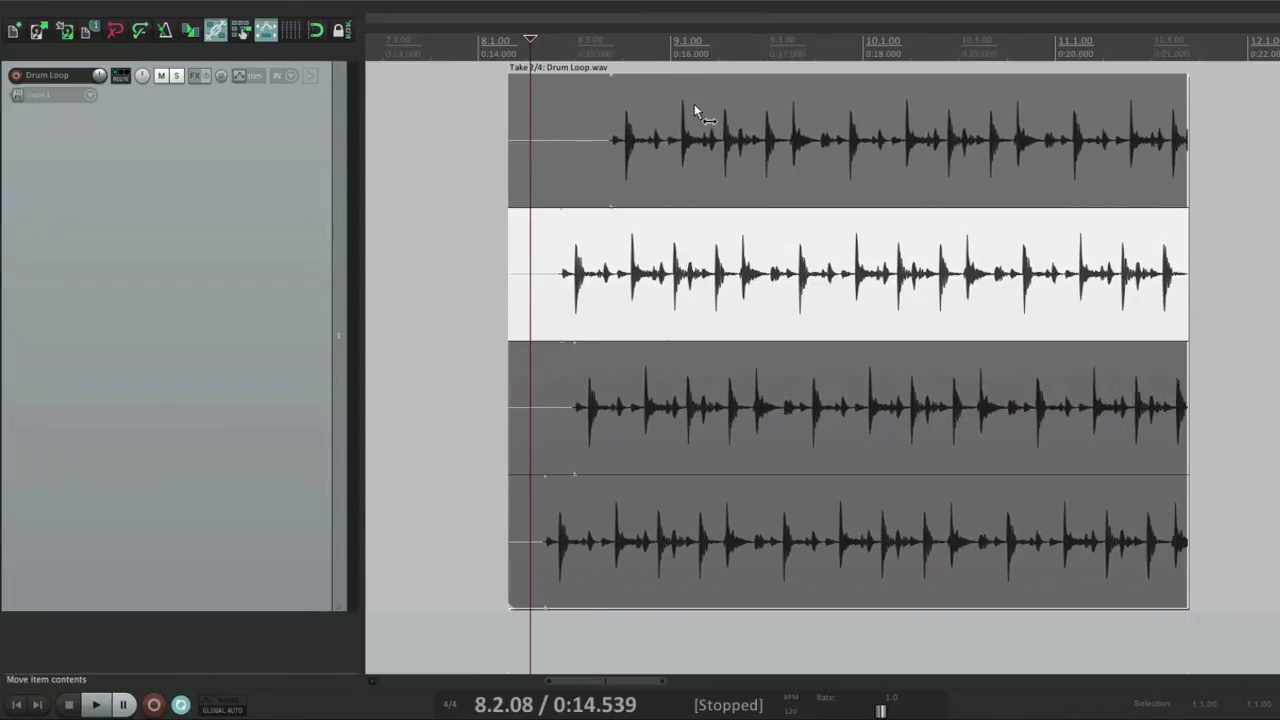
mouse_move(694, 114)
left_mouse_down()
mouse_move(750, 121)
mouse_move(680, 124)
left_mouse_up()
left_click_drag(702, 242, 752, 251)
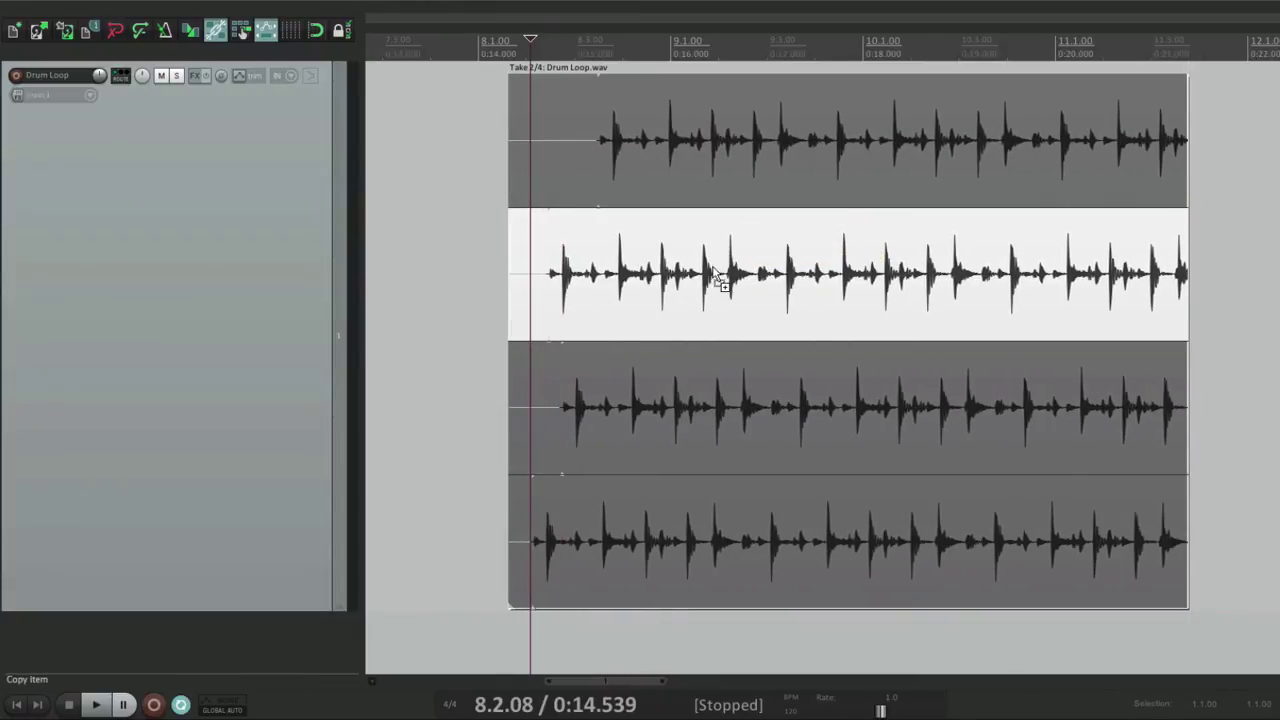
Untick 'Dragging the source start offset…adjusts the offset for all takes' in Editing Behavior
key("super+comma")
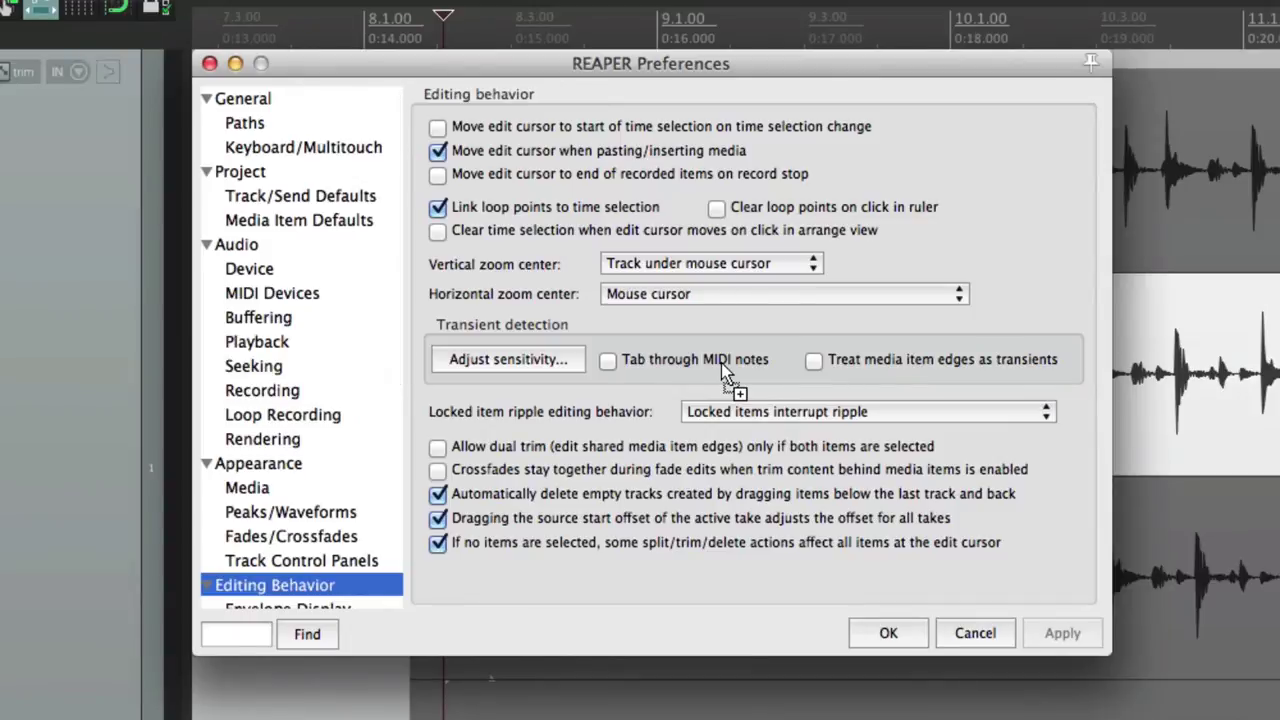
left_click(438, 519)
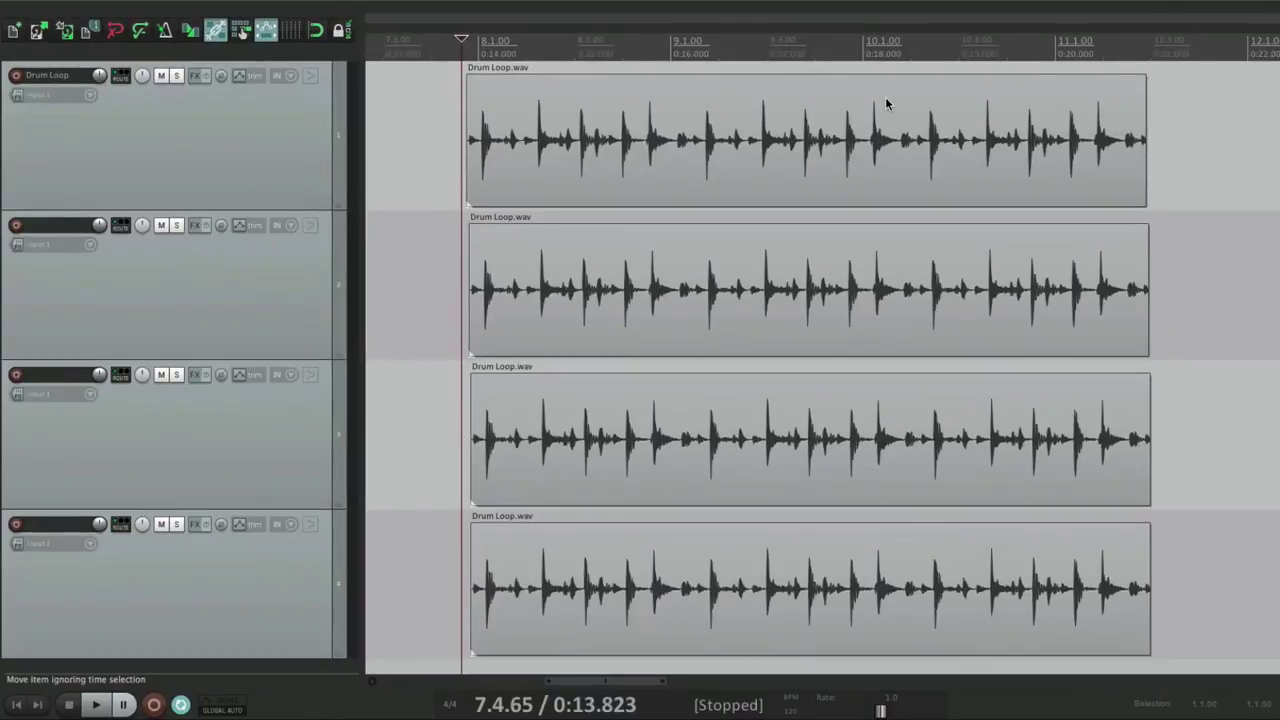
Split only the top Drum Loop item at 9.1.29, then undo and deselect everything
left_click(684, 101)
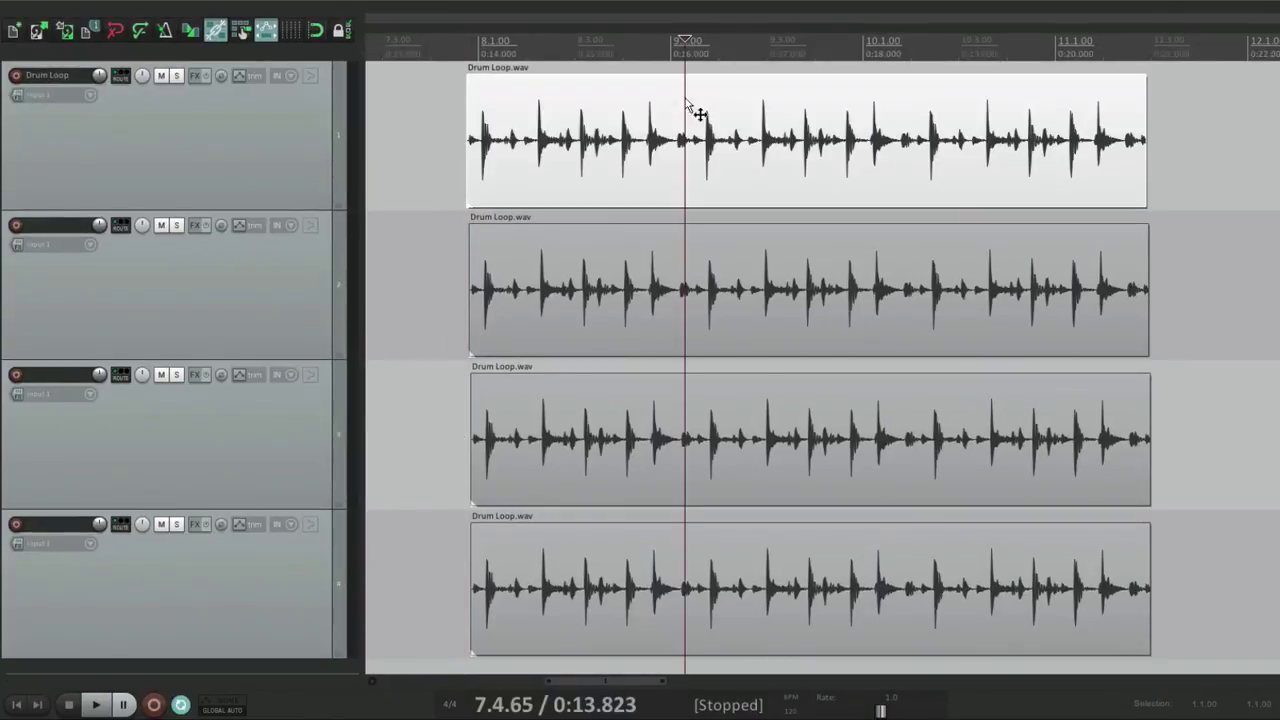
key("s")
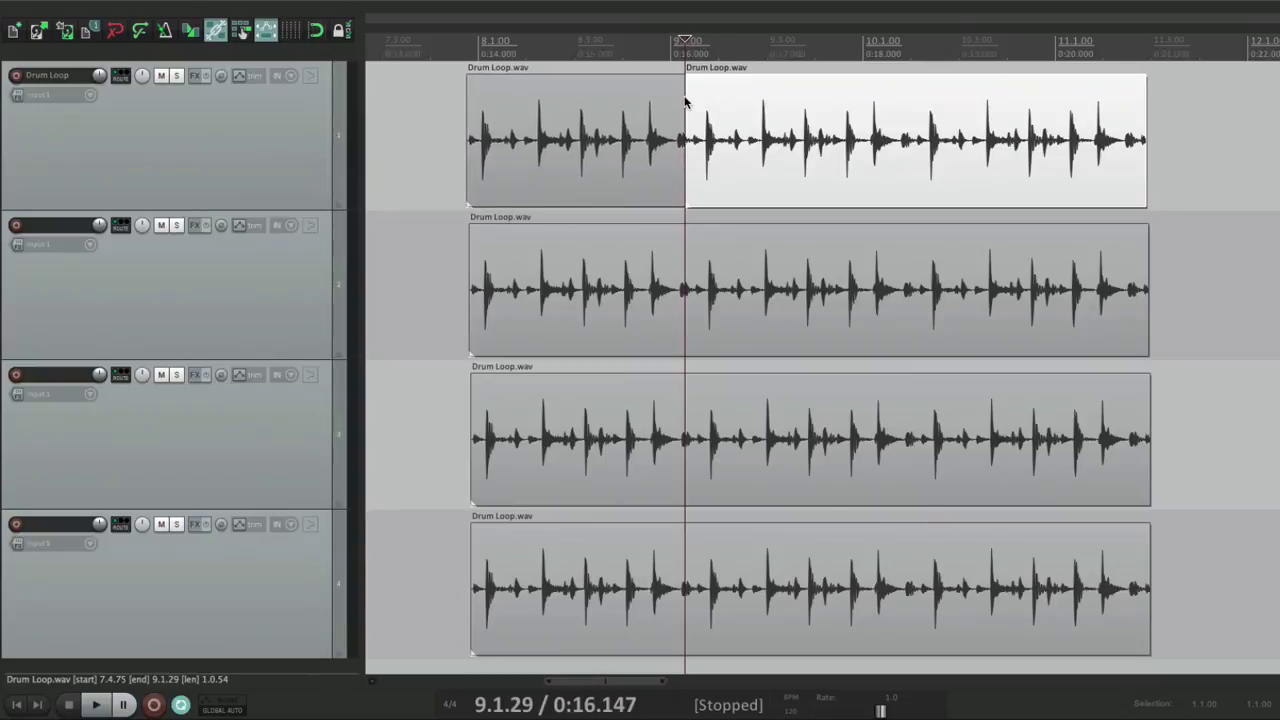
key("ctrl+z")
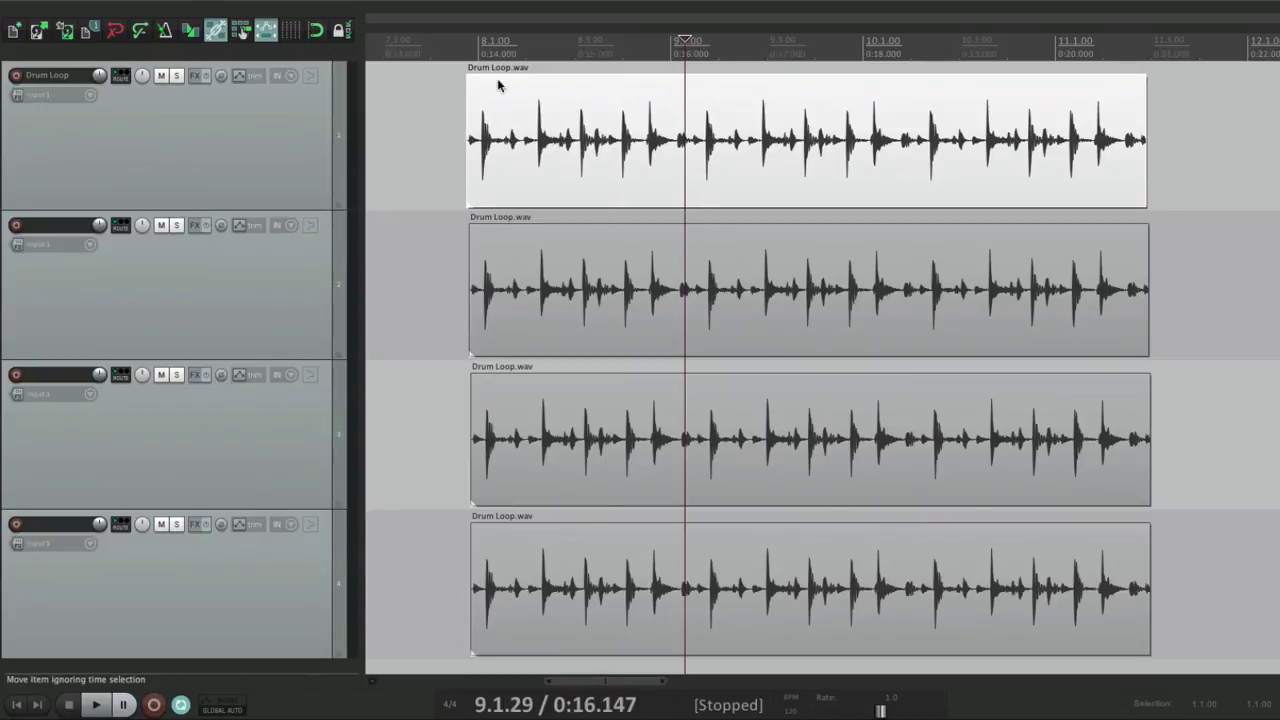
left_click(448, 100)
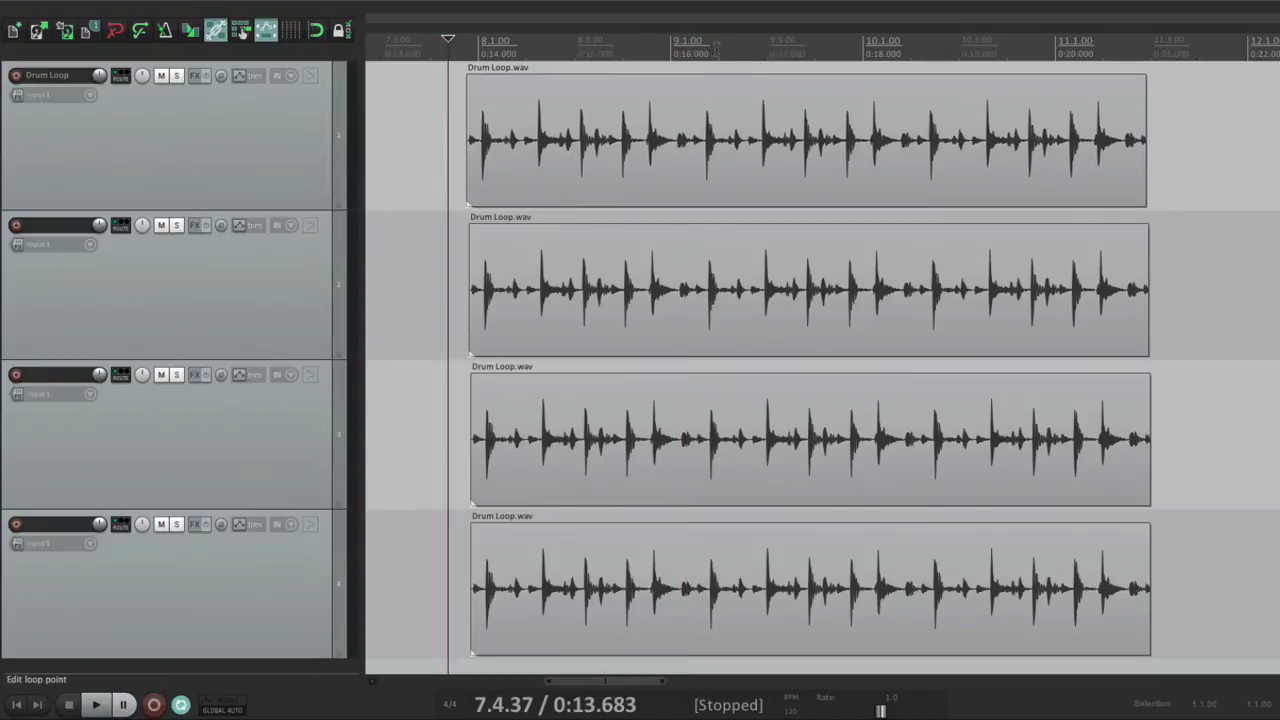
Split all four Drum Loop items together at bar 9.1
left_click(717, 45)
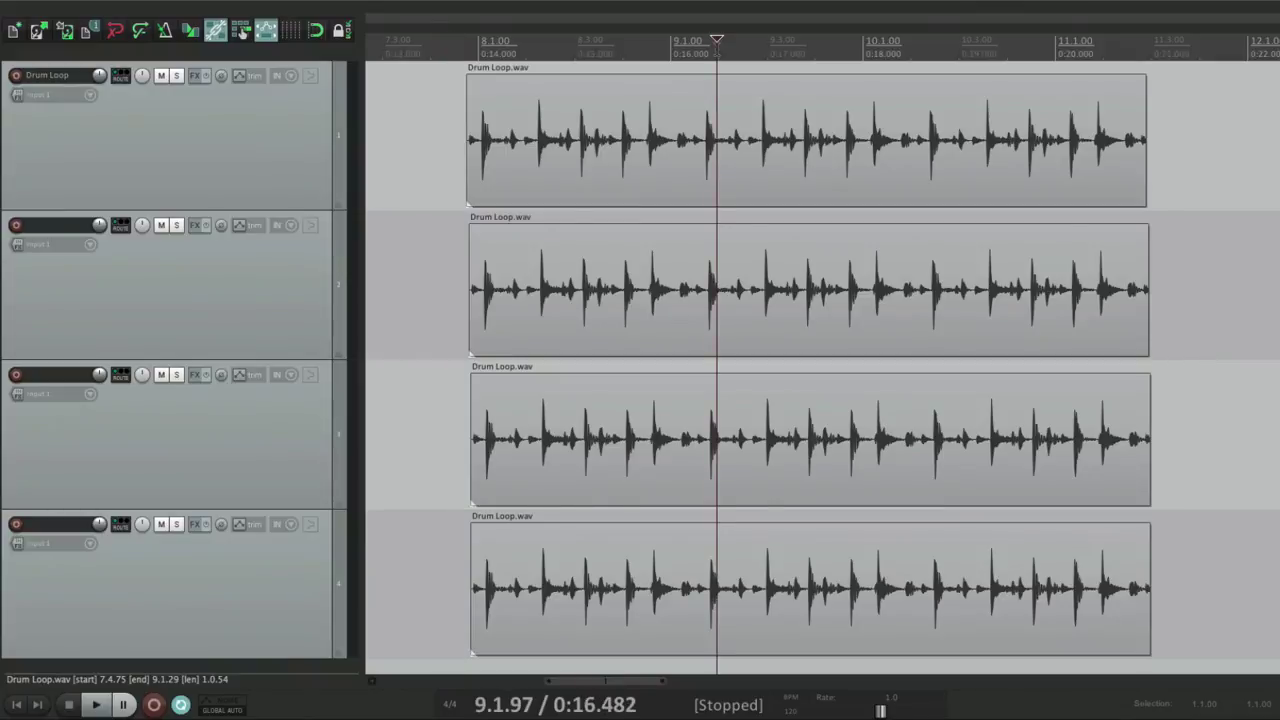
key("s")
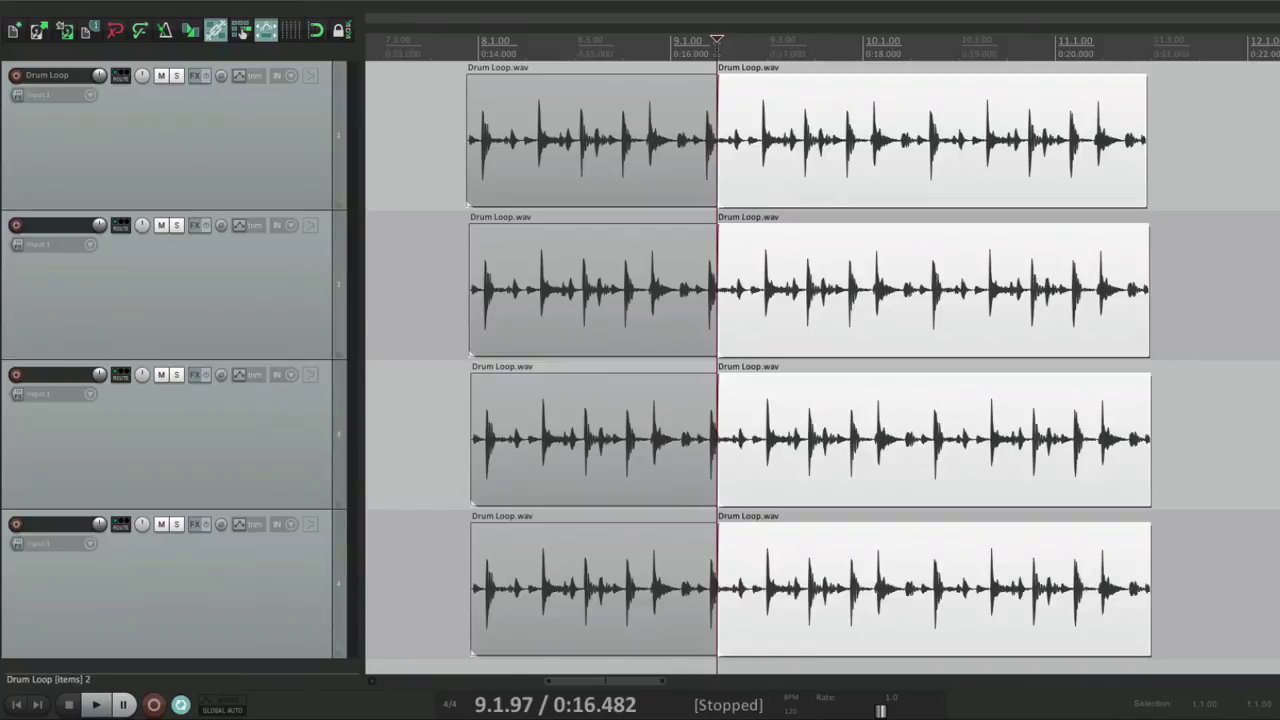
left_click(920, 105)
left_click(435, 131)
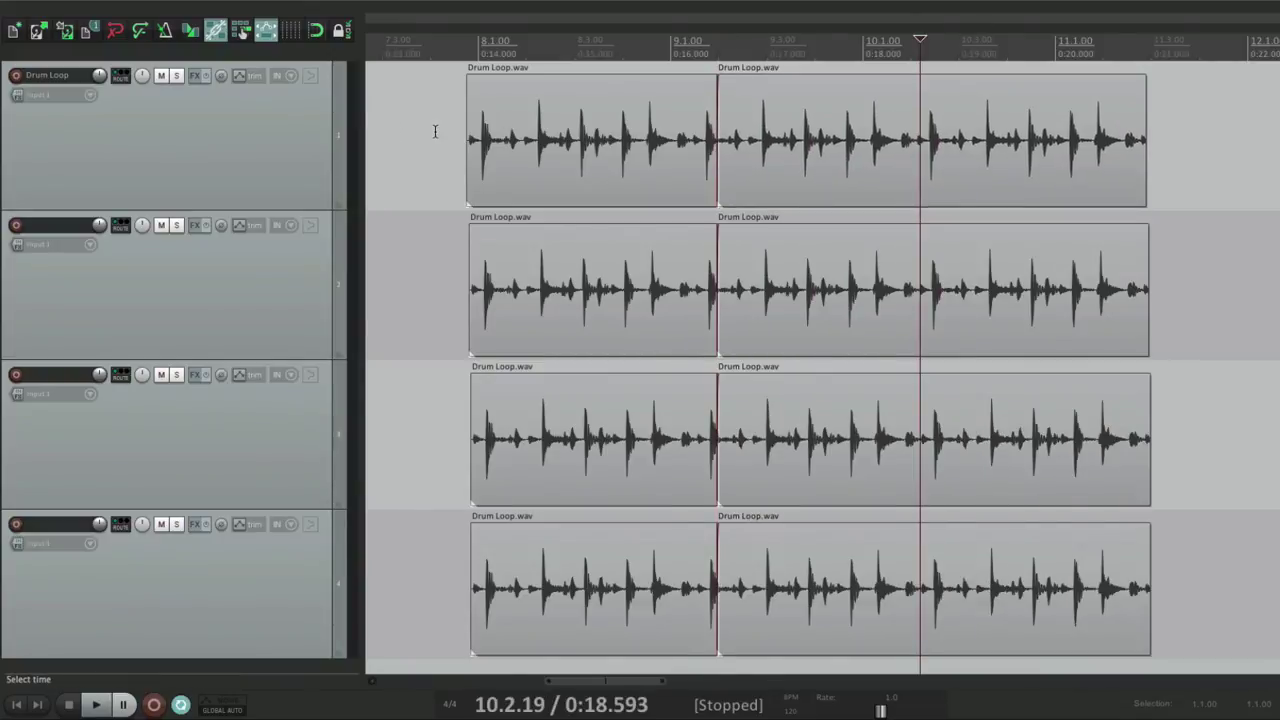
Split all four tracks again at 10.2.54 and at bar 11.1
left_click(938, 50)
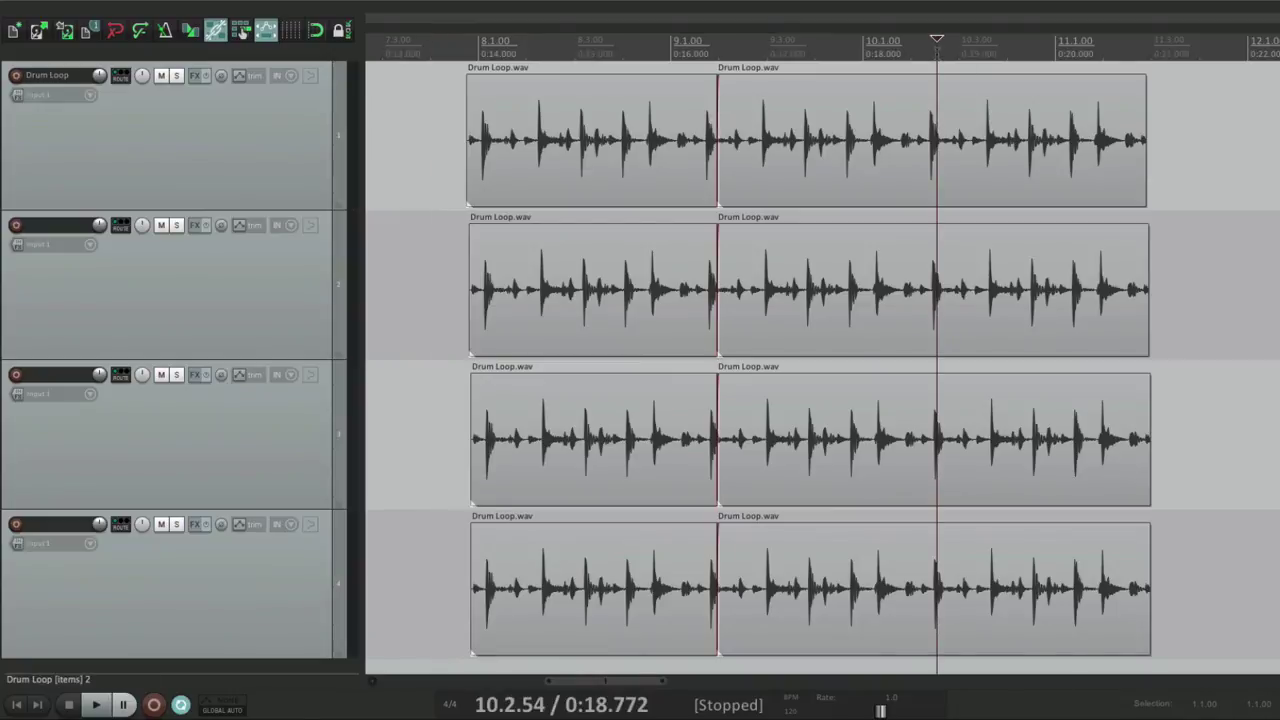
key("s")
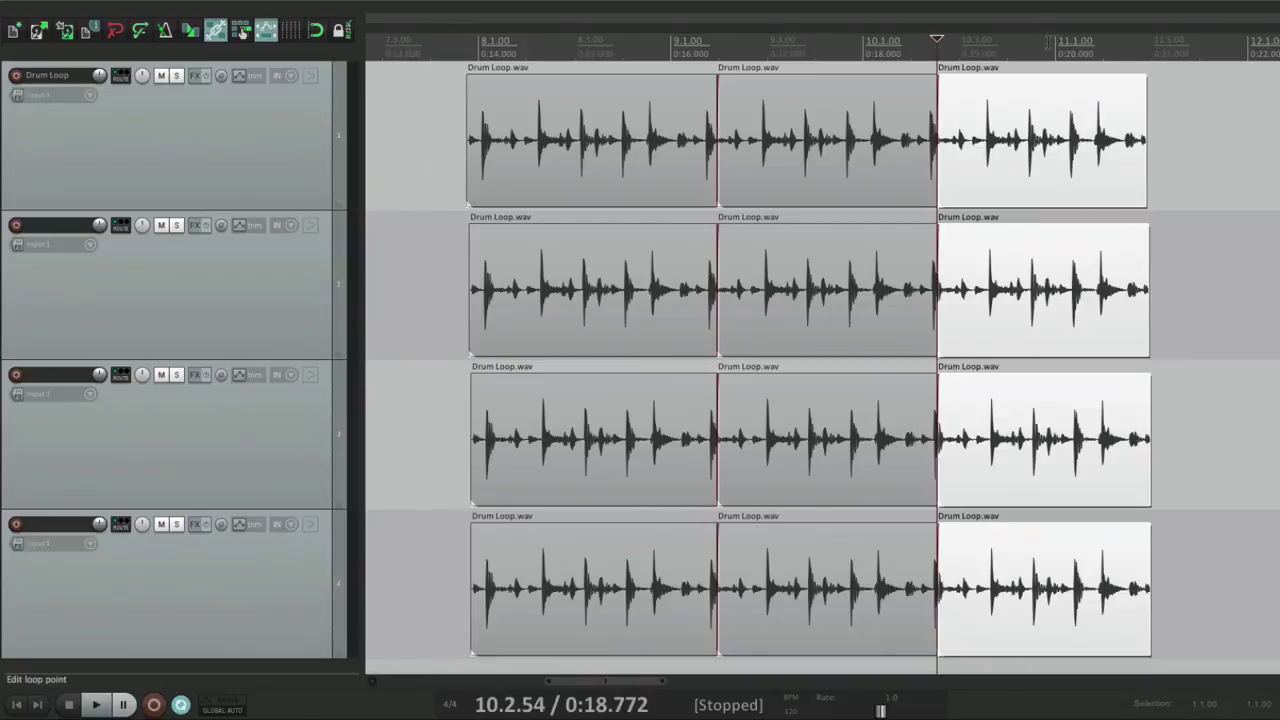
left_click(1048, 43)
key("s")
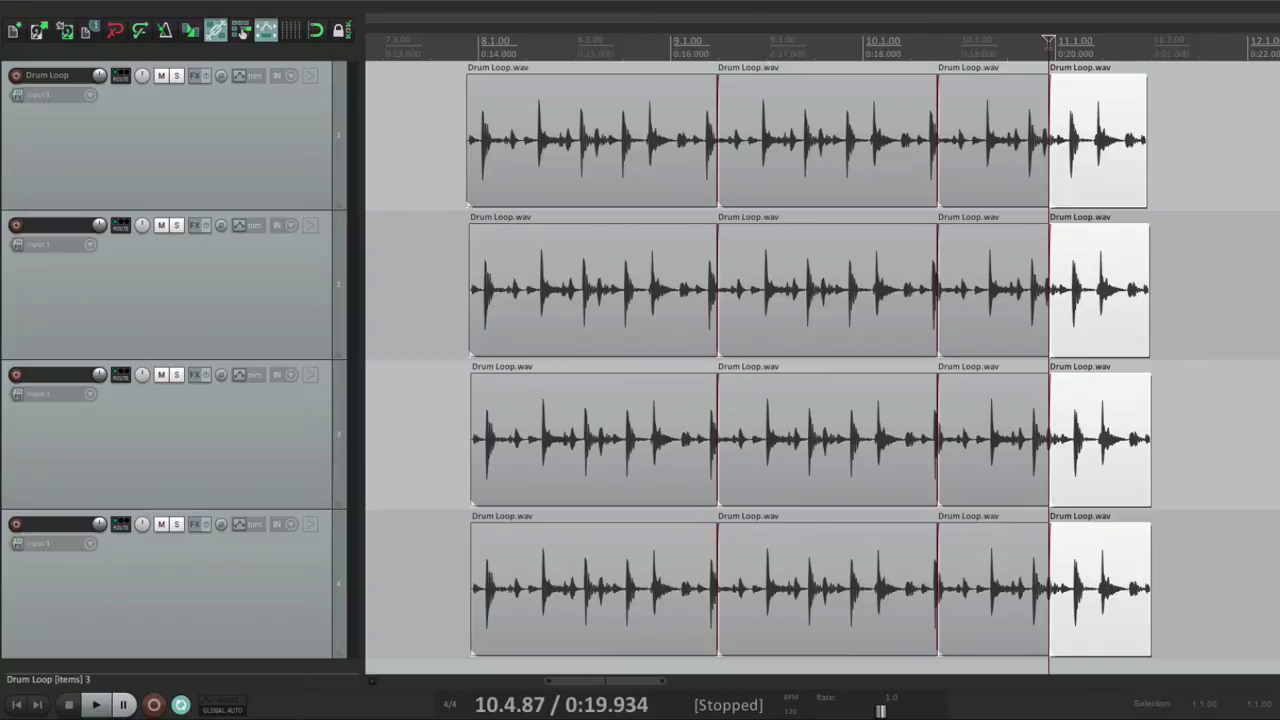
Turn off 'If no items are selected, some split/trim/delete actions affect all items at the edit cursor'
key("super+comma")
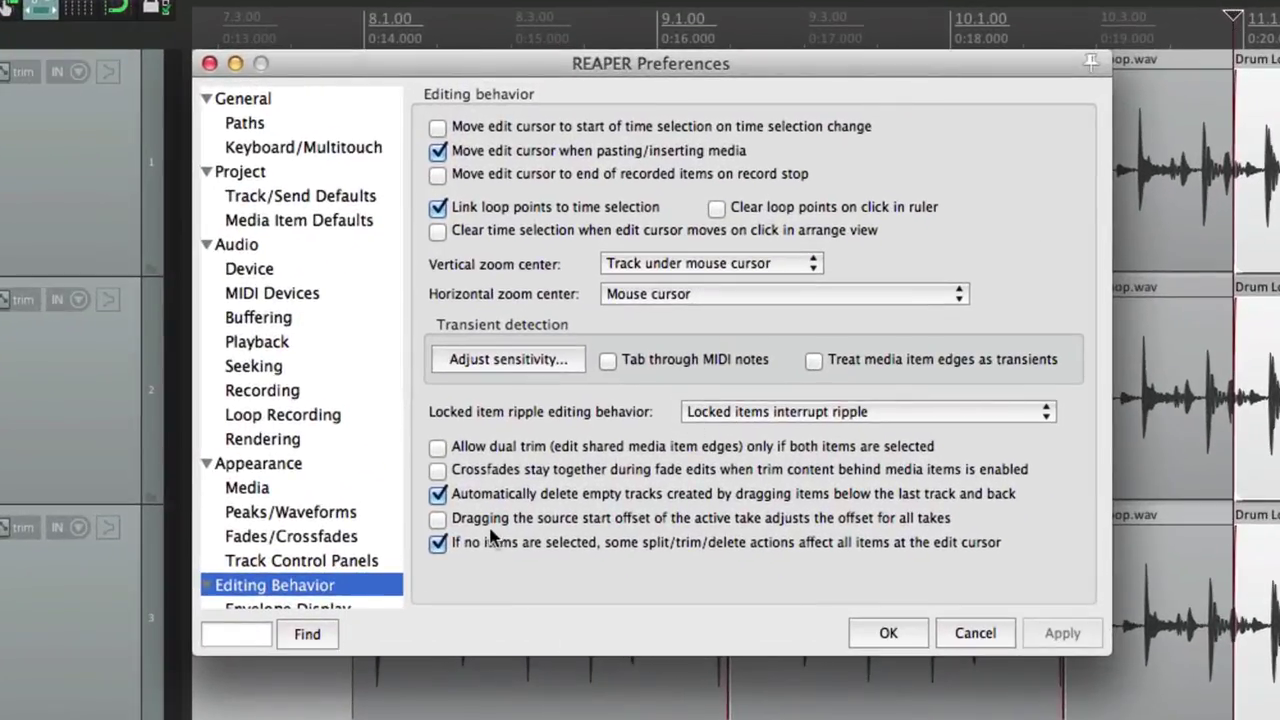
left_click(438, 544)
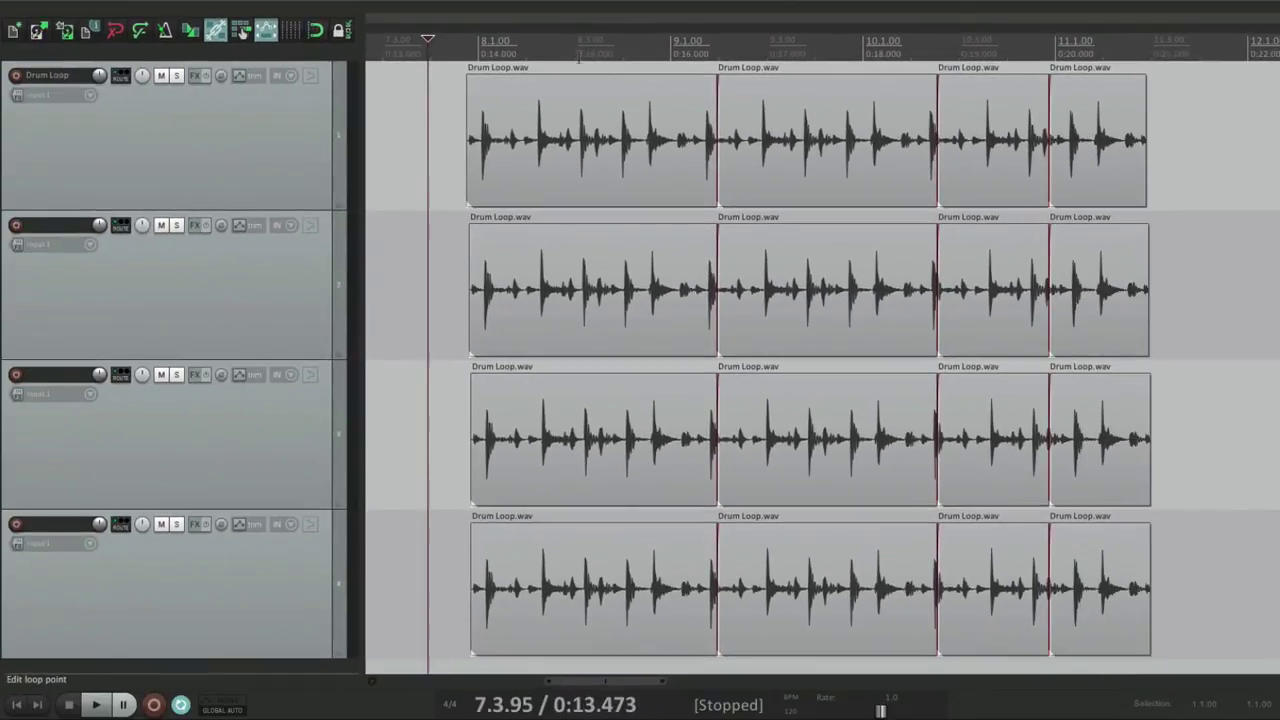
left_click(578, 45)
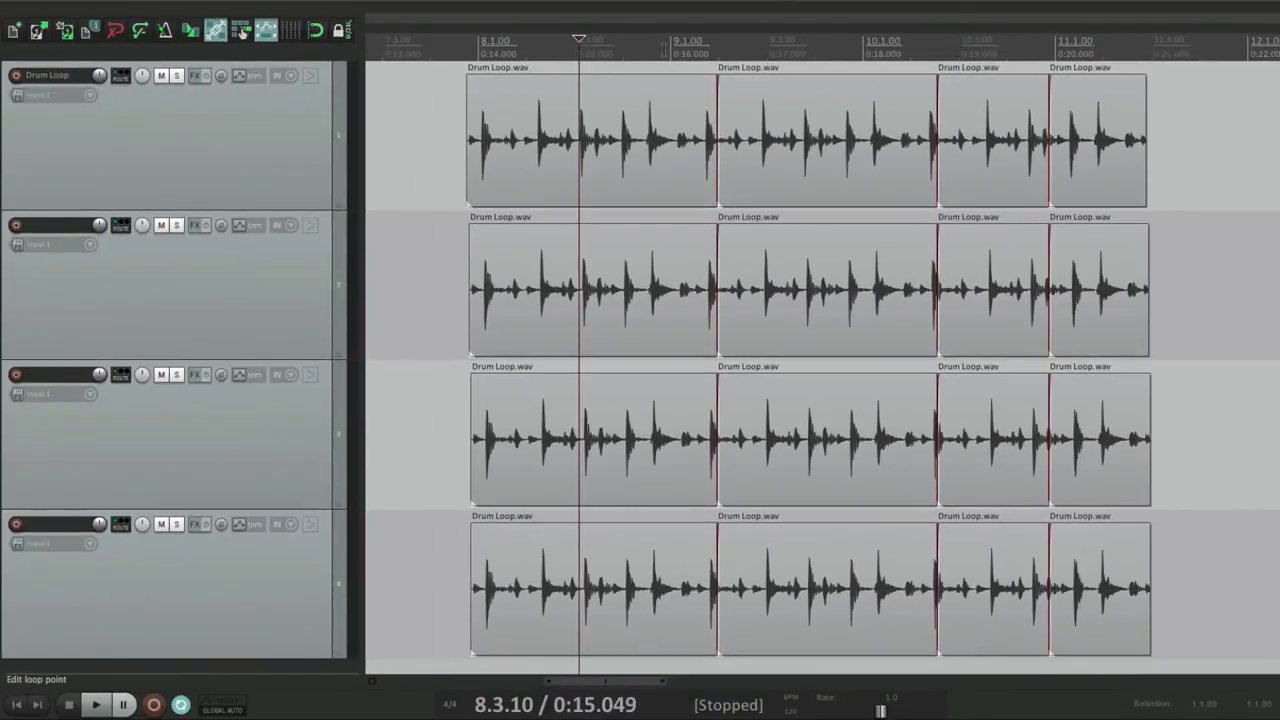
Move the edit cursor along the ruler to 9.3.77 and then 10.3.82
left_click(663, 45)
left_click(804, 48)
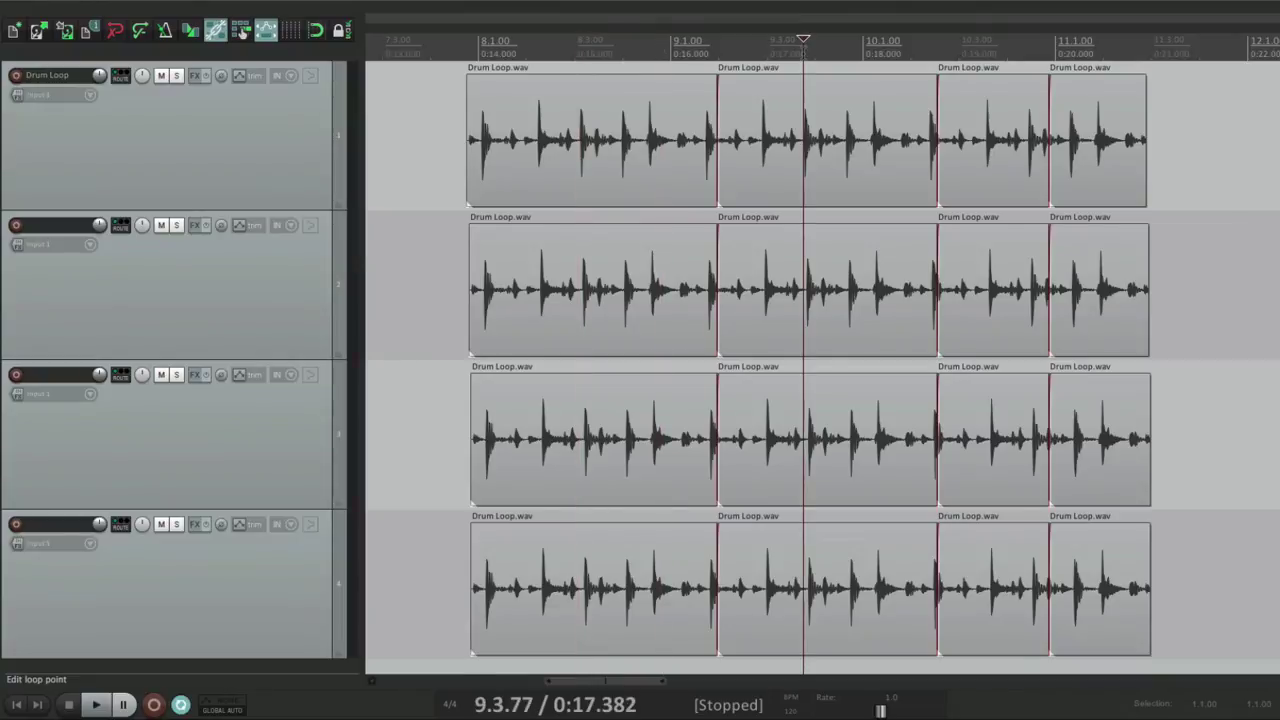
left_click(998, 46)
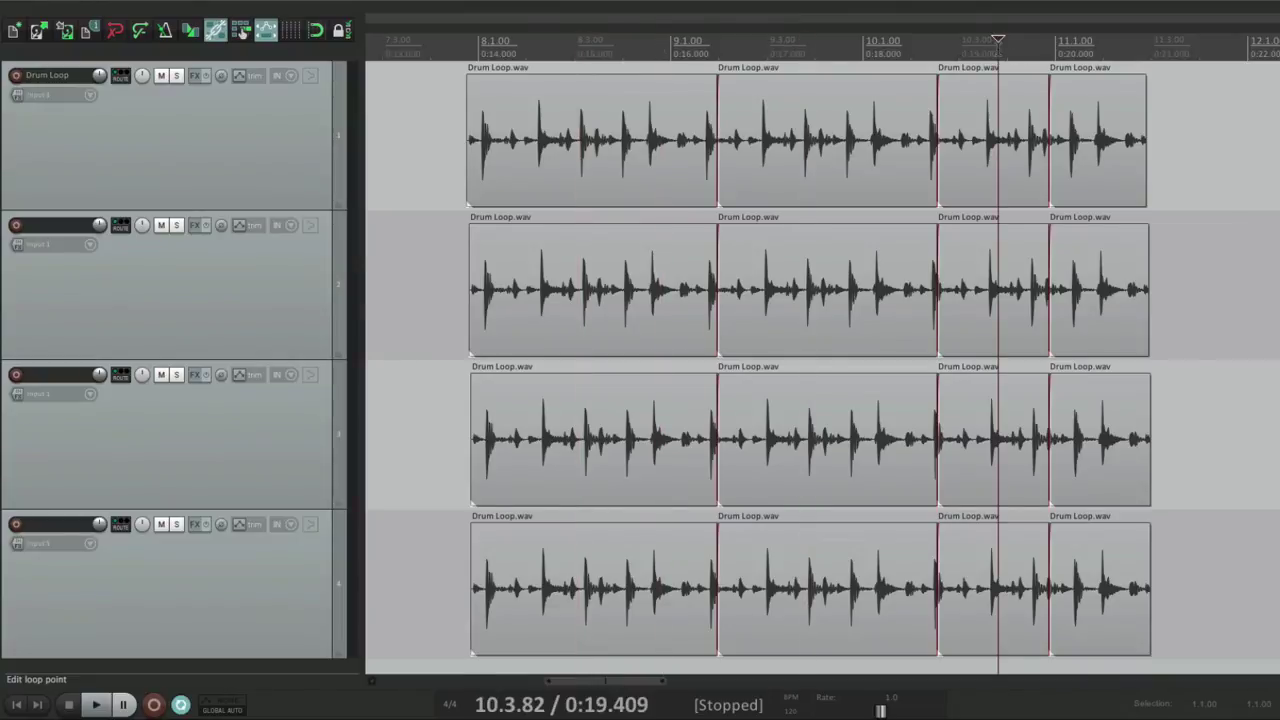
Re-enable 'If no items are selected…affect all items at the edit cursor' in Preferences
key("super+comma")
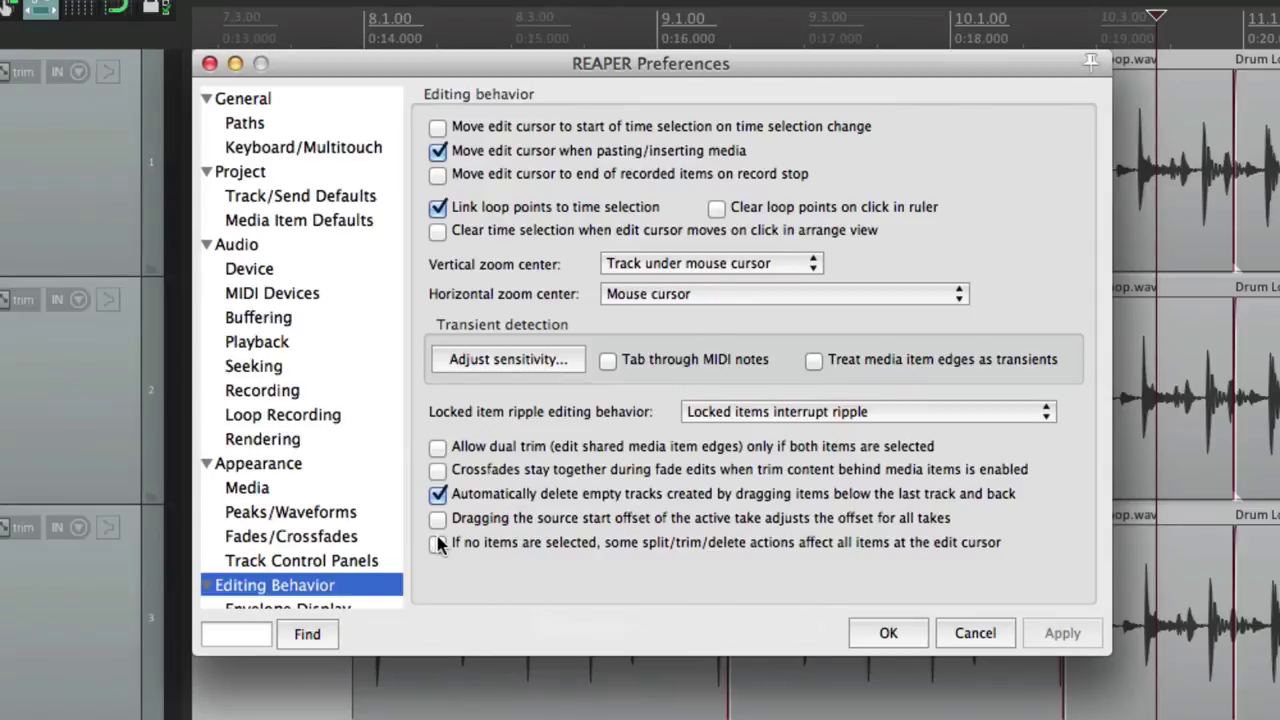
left_click(437, 543)
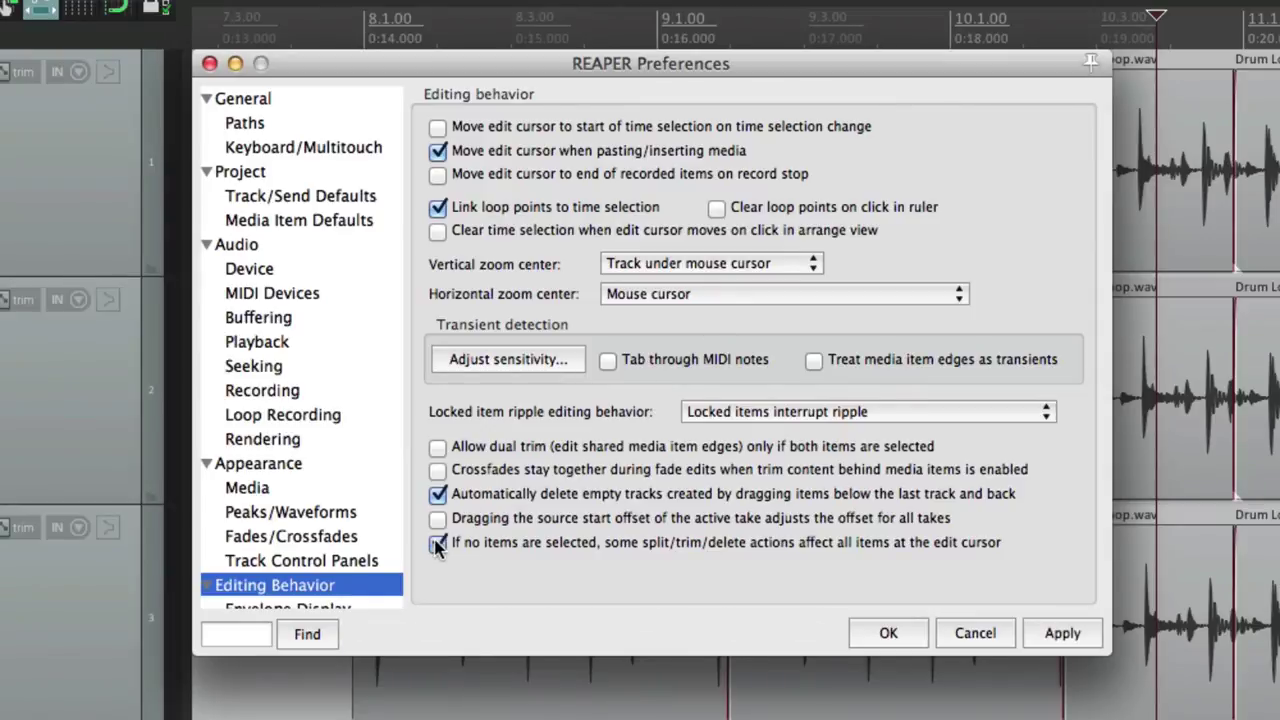
key("Return")
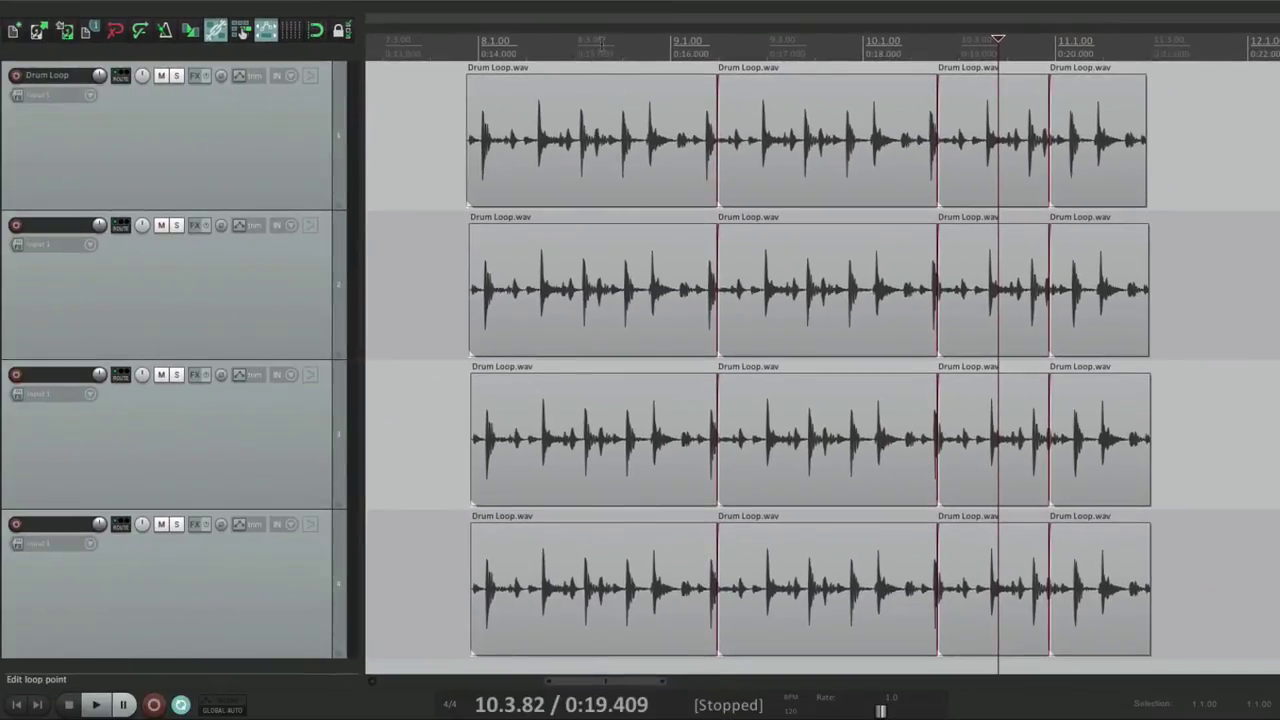
Split all four Drum Loop tracks at 8.3.43 and 9.3.21
left_click(598, 45)
key("s")
left_click(776, 42)
key("s")
key("s")
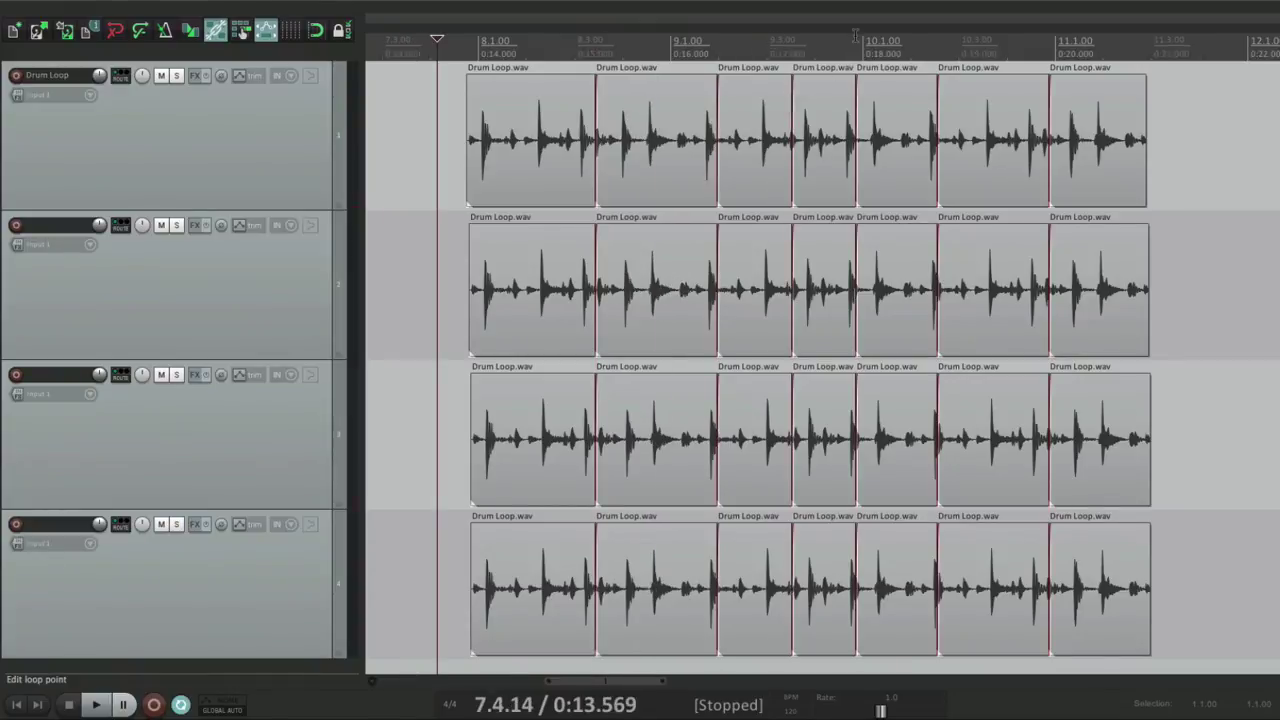
Open Preferences on Editing Behavior with Cmd+, showing the split-all-items option still ticked
key("super+comma")
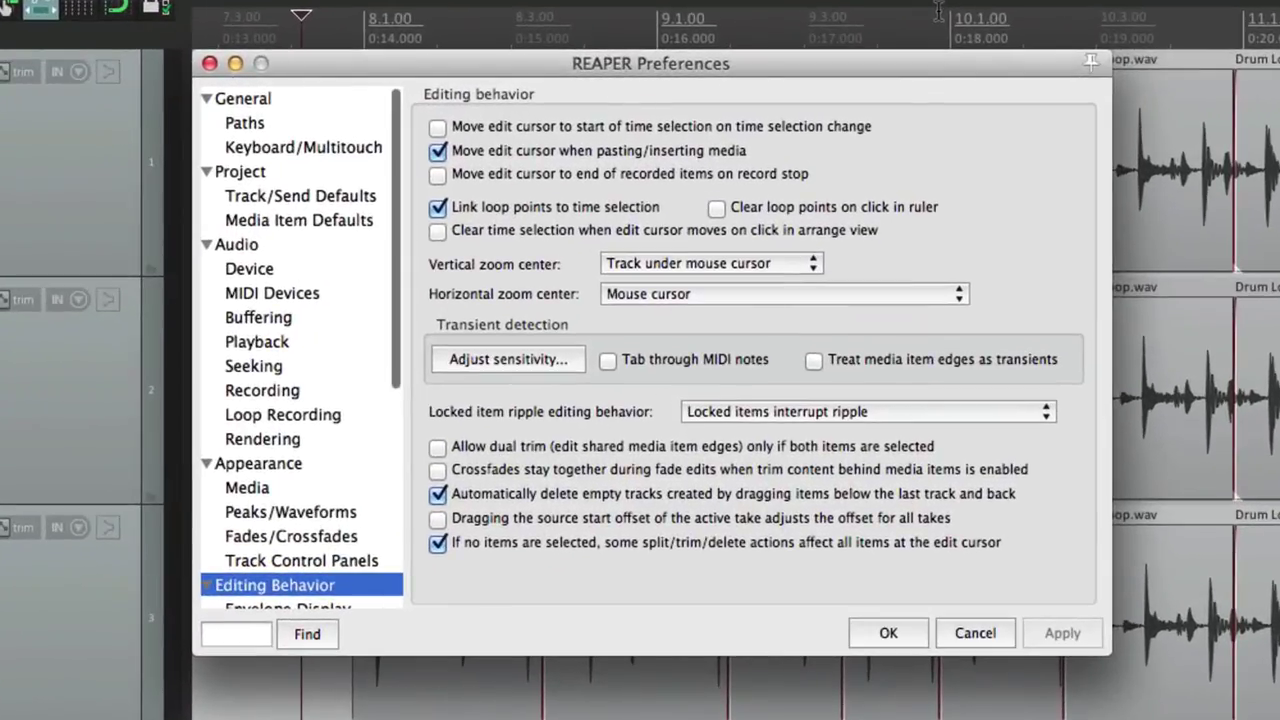